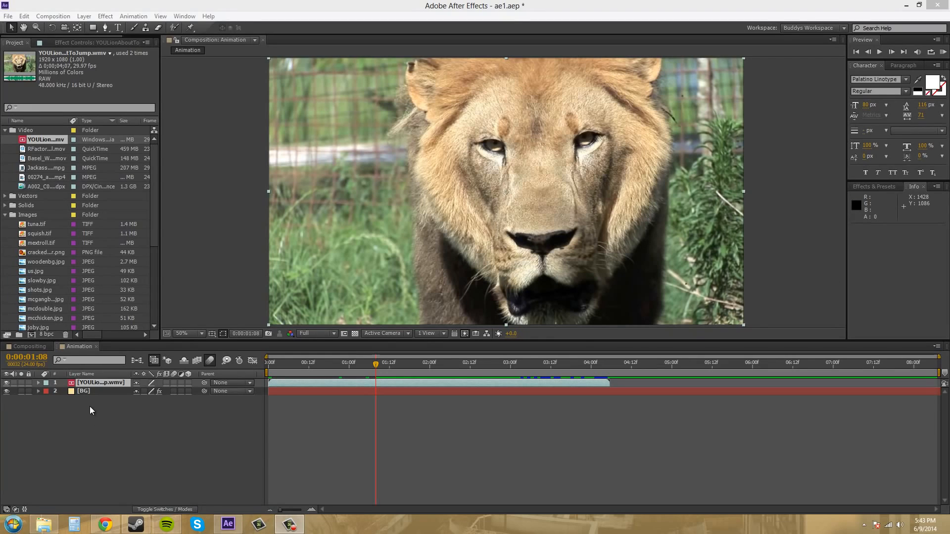
right_click(105, 384)
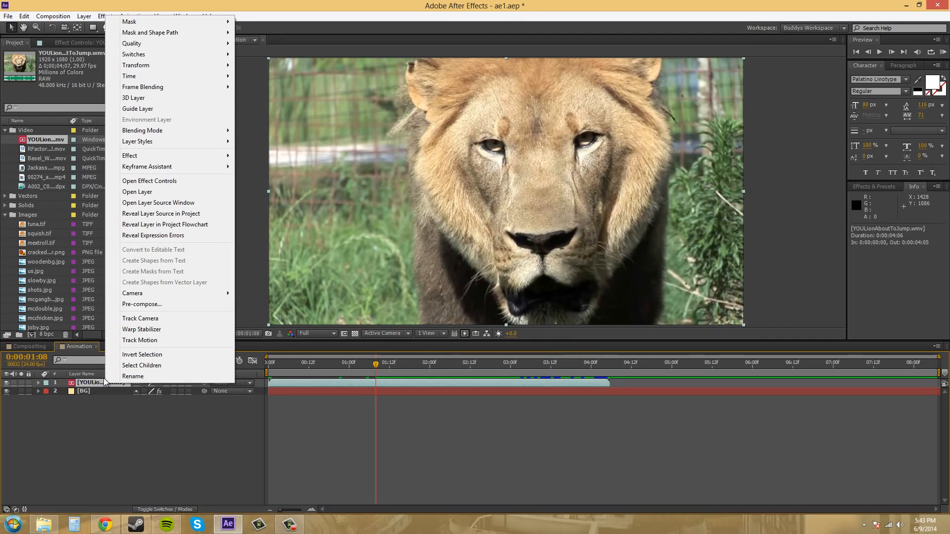
mouse_move(174, 76)
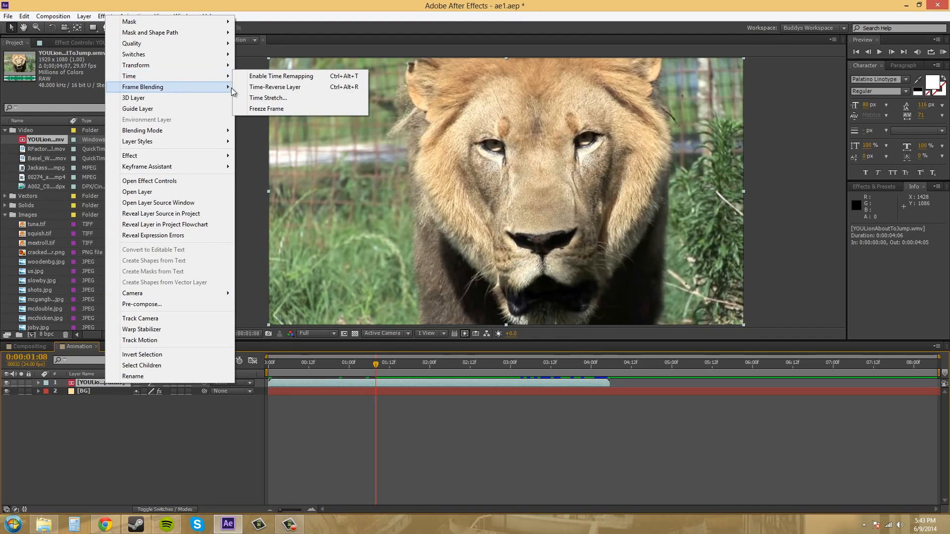
left_click(99, 470)
Open the Time Stretch settings for the lion video layer and move the dialog away from the middle of the frame.
left_click(107, 385)
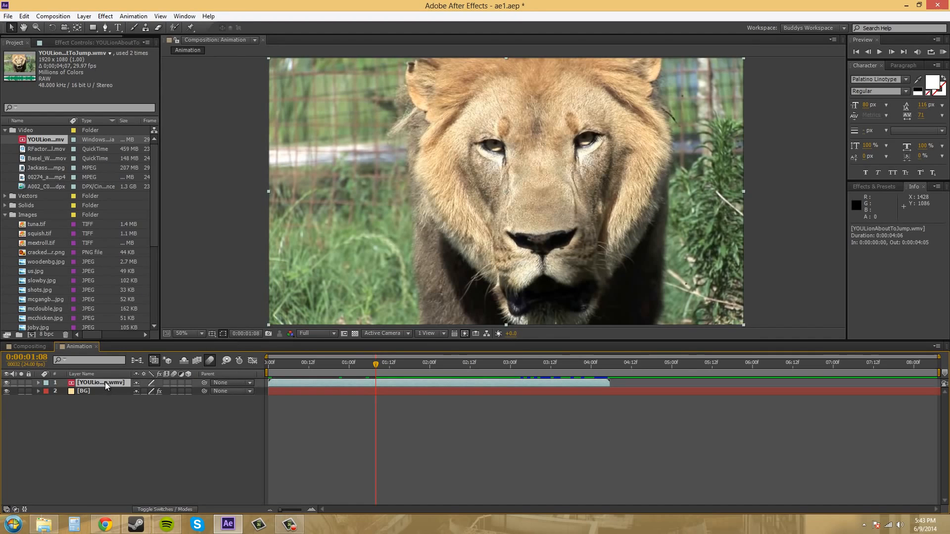
right_click(107, 386)
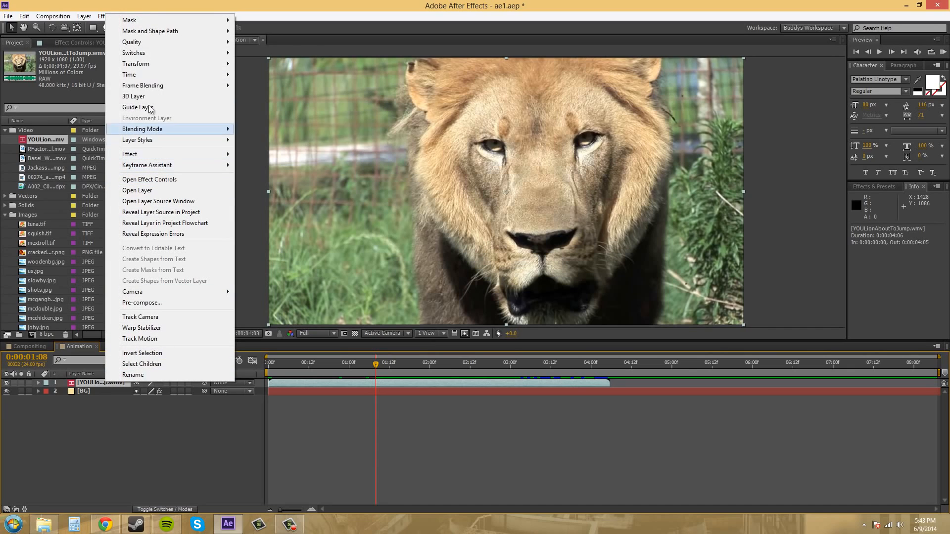
mouse_move(150, 78)
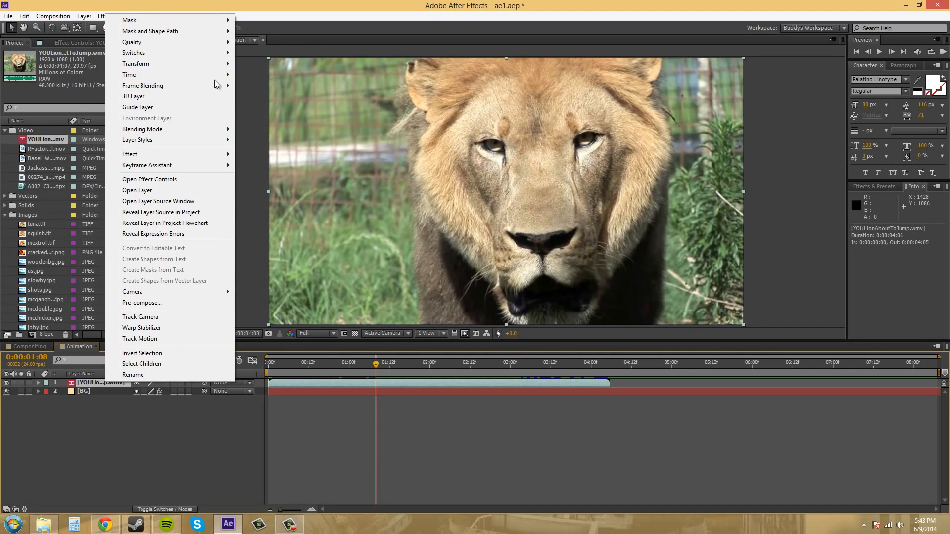
mouse_move(212, 79)
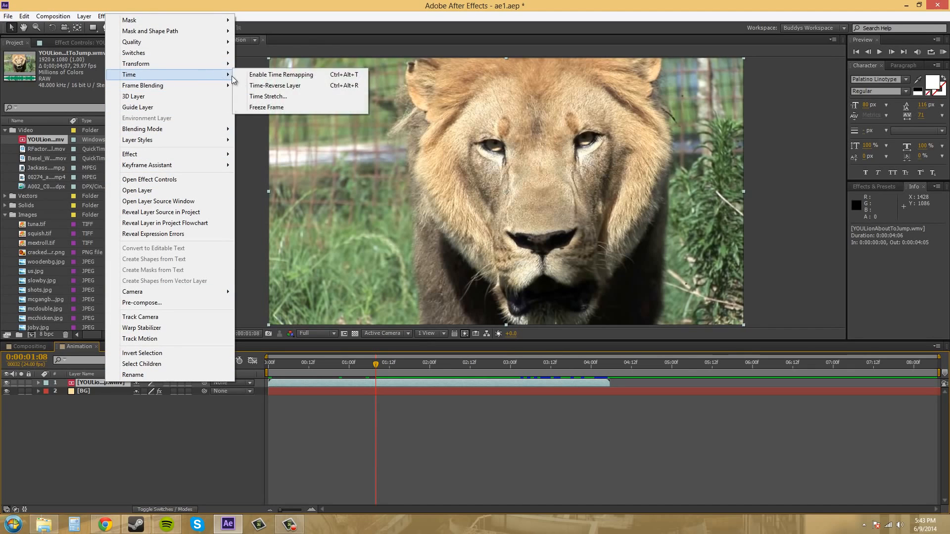
left_click(262, 97)
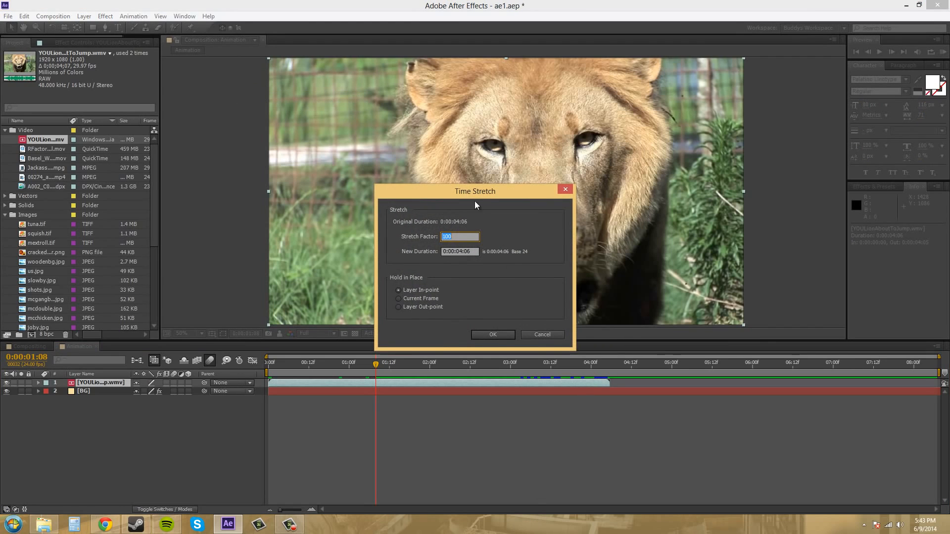
left_click_drag(473, 194, 562, 146)
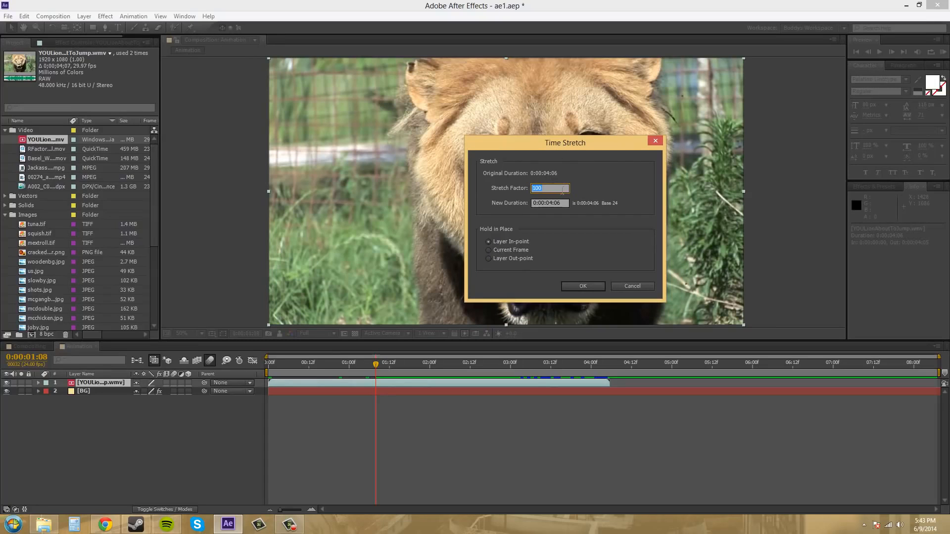
left_click(588, 191)
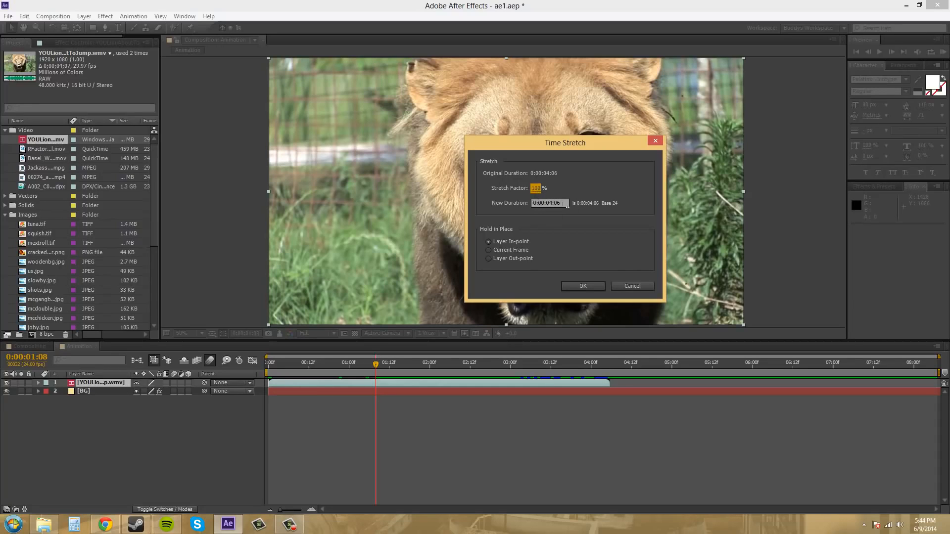
Go through the Hold in Place options Layer In-point, Current Frame and Layer Out-point, and cancel the time stretch.
left_click(489, 258)
left_click(489, 241)
left_click(488, 251)
left_click(489, 258)
left_click(633, 287)
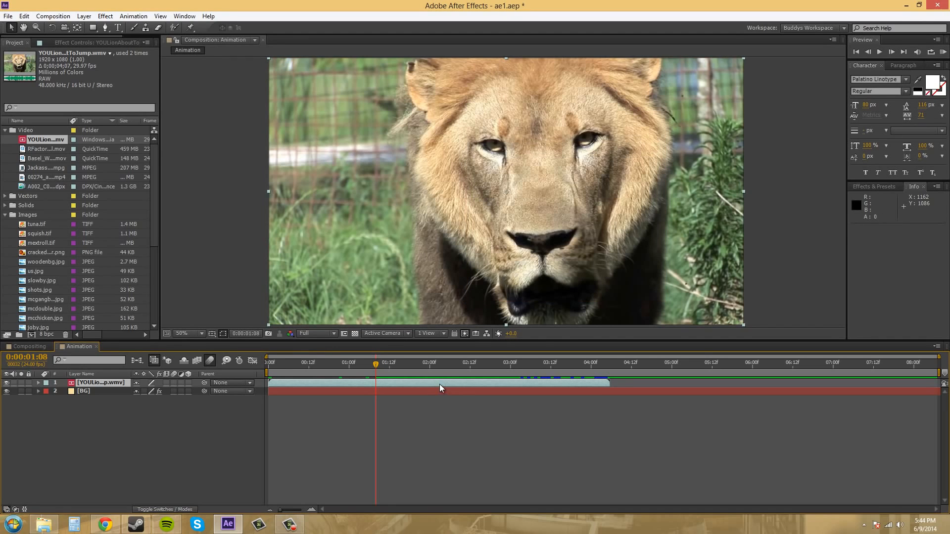
Shift the lion layer to start at 0:00:01:21 and place the current time at 0:00:03:21.
left_click_drag(441, 388, 591, 388)
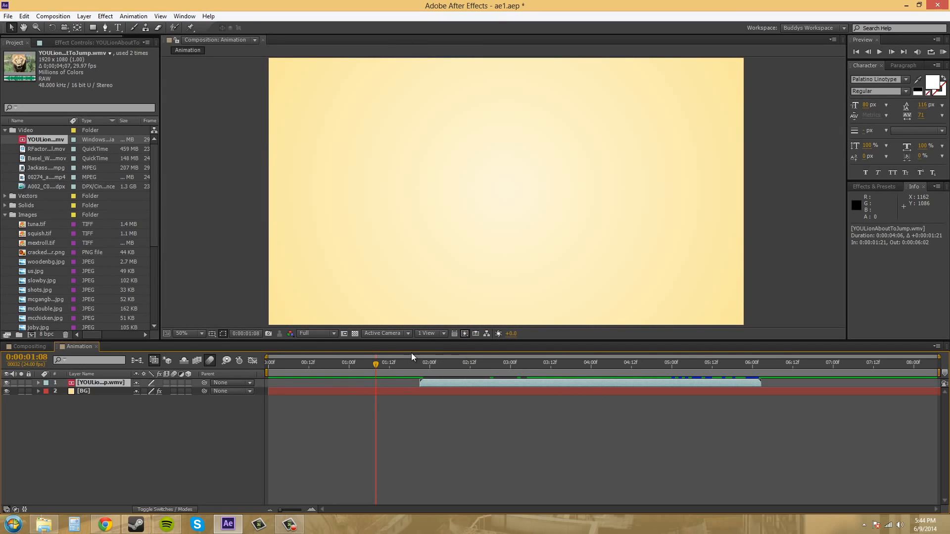
left_click(578, 366)
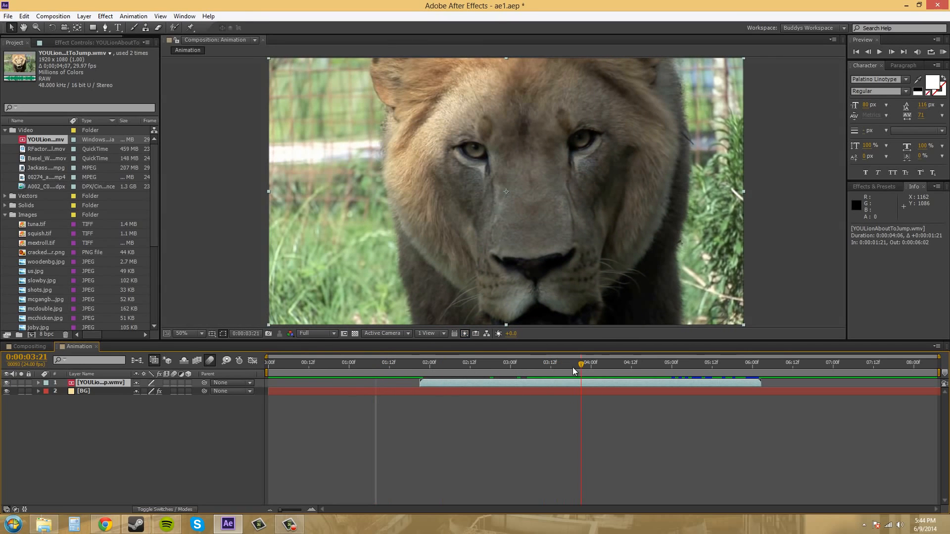
Time-stretch the lion layer to a 150% stretch factor, holding the Layer In-point in place.
right_click(114, 383)
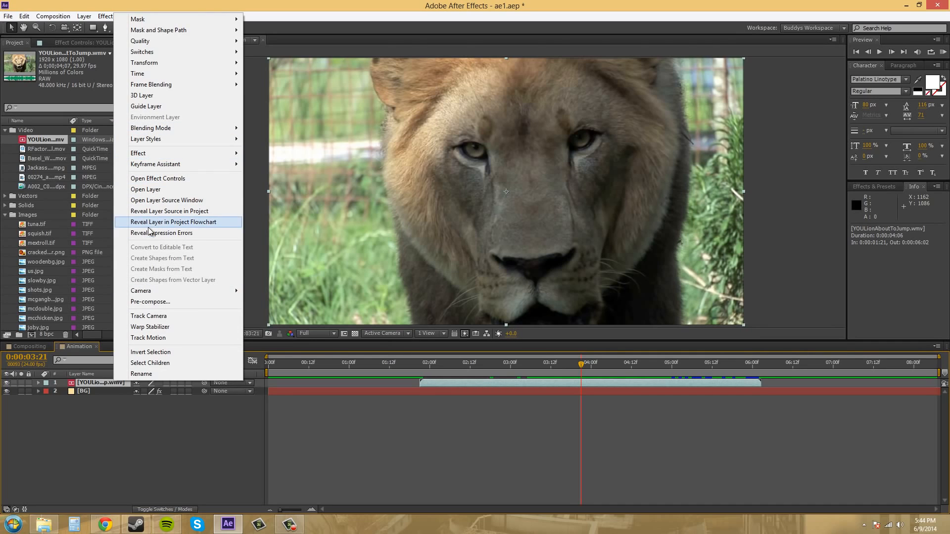
mouse_move(212, 74)
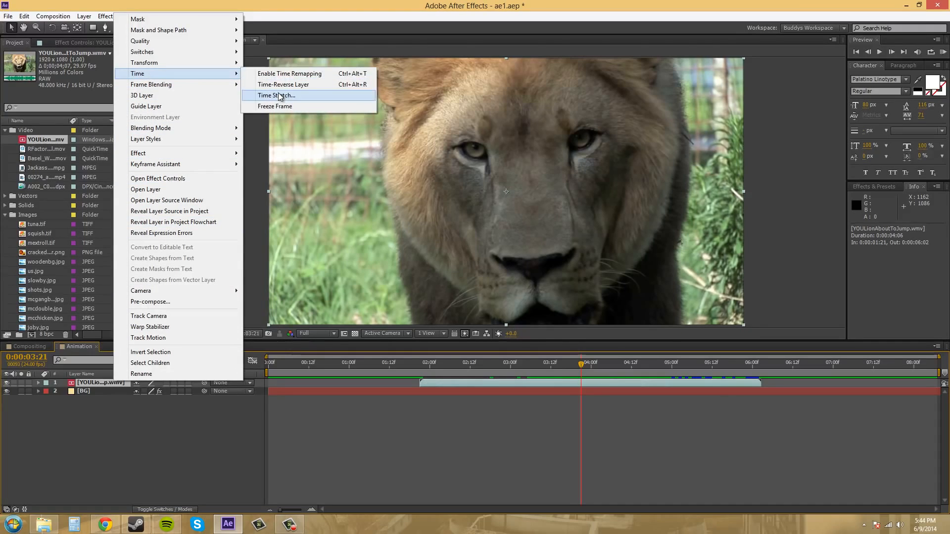
left_click(279, 96)
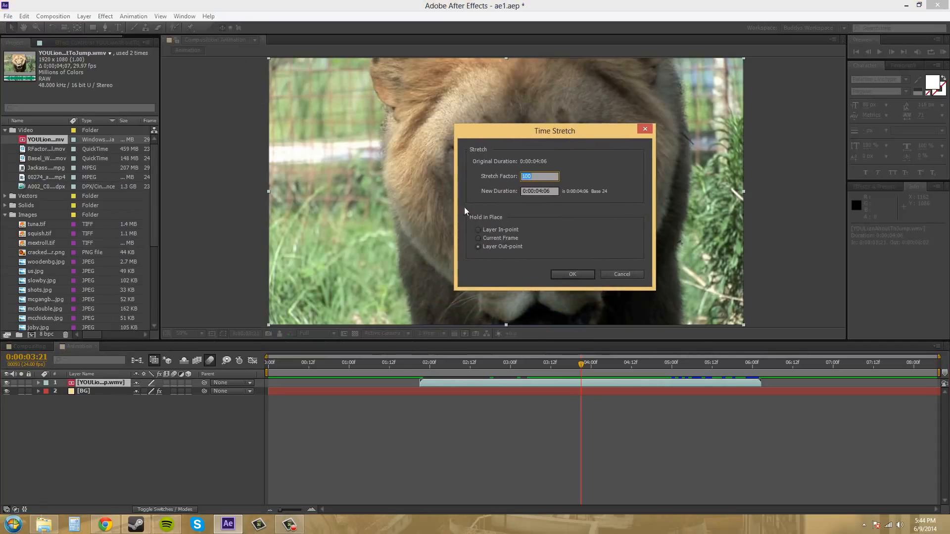
left_click(478, 230)
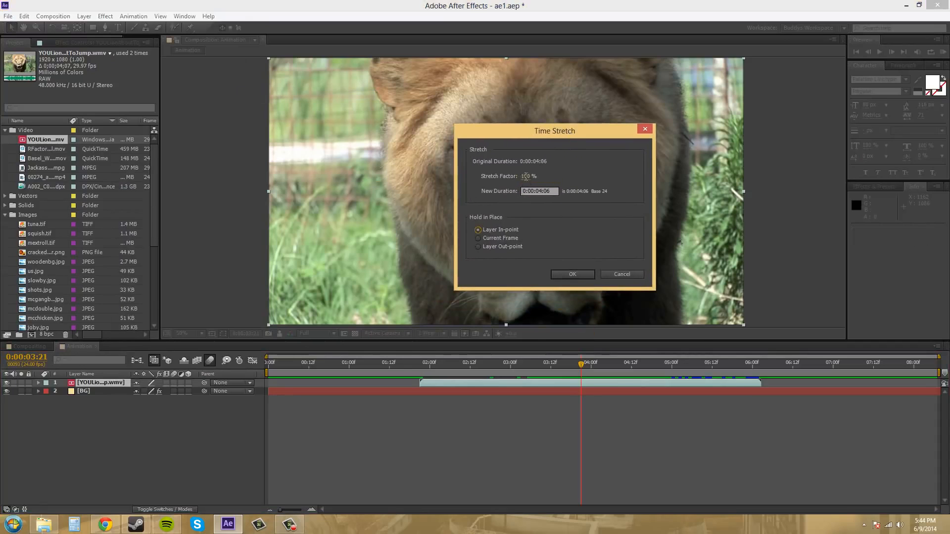
left_click(525, 176)
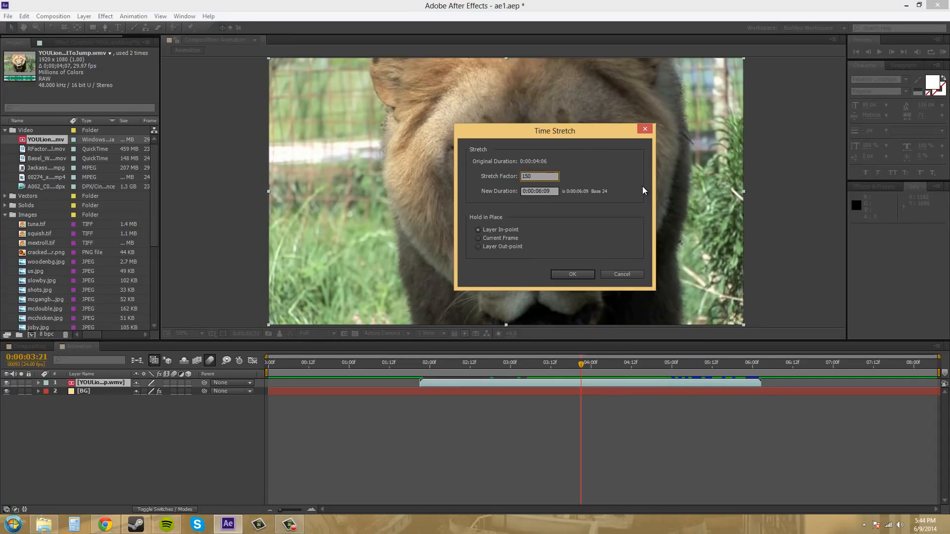
type("150")
left_click(576, 273)
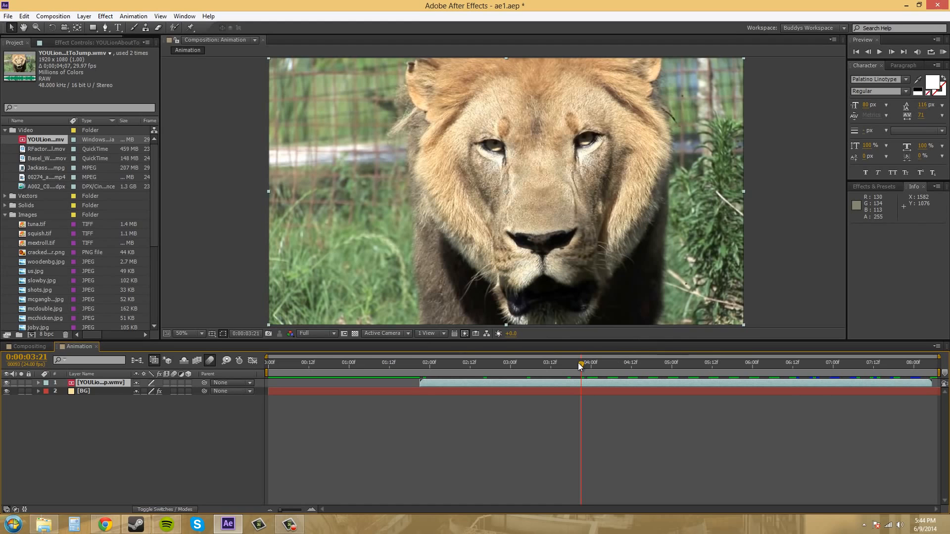
Set the composition's fast previews to Fast Draft and scrub through the slowed lion clip.
left_click_drag(579, 364, 615, 365)
left_click(678, 365)
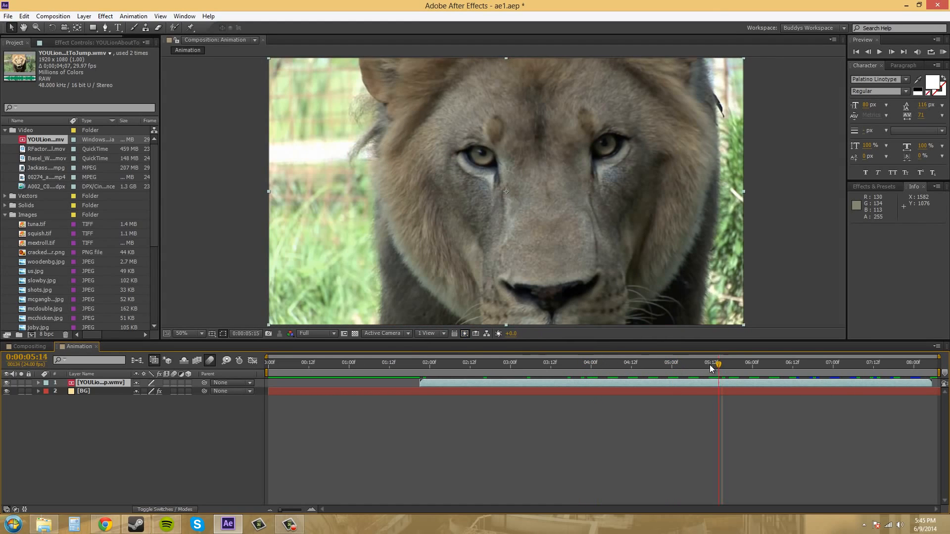
left_click_drag(712, 366, 500, 364)
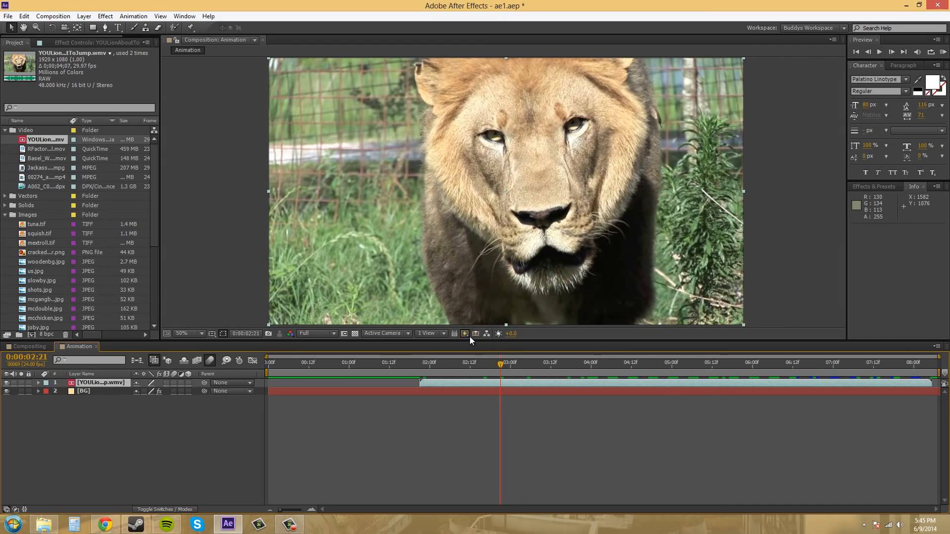
left_click(467, 334)
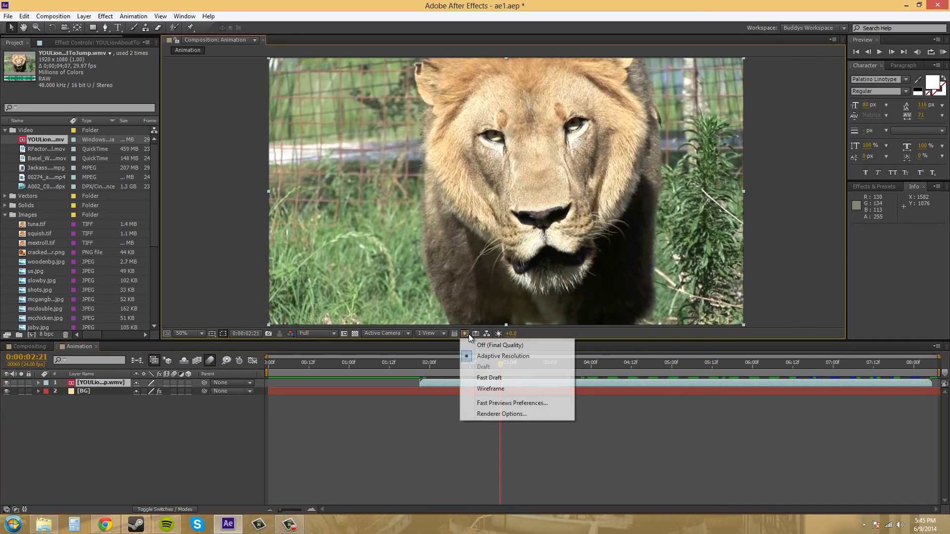
left_click(481, 378)
left_click_drag(499, 363, 732, 378)
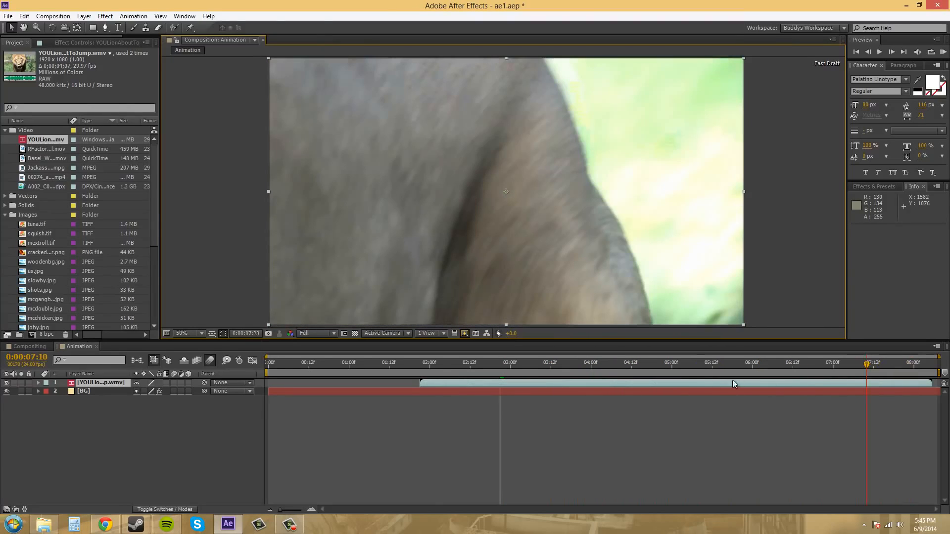
left_click_drag(626, 366, 590, 367)
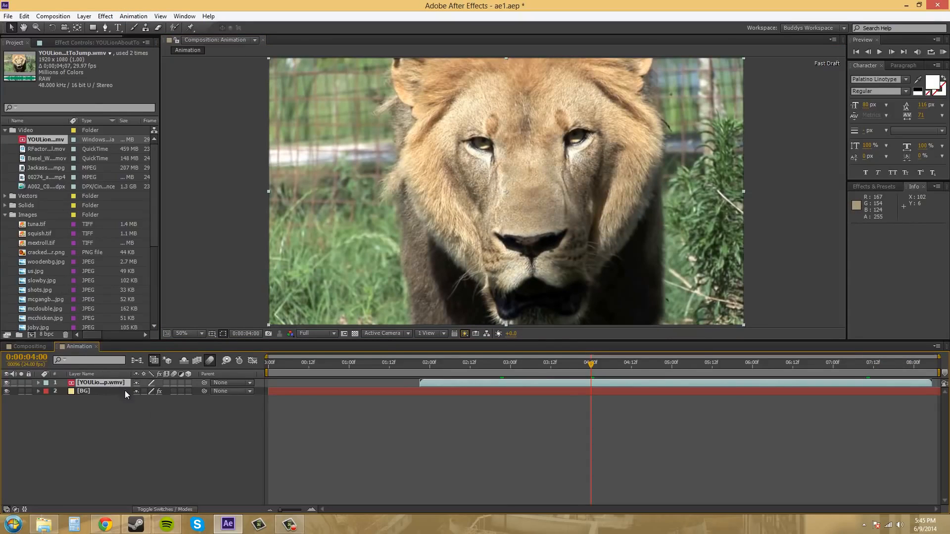
Undo the layer stretch and time-stretch the lion layer to 150% again, holding the Current Frame in place.
key("ctrl+z")
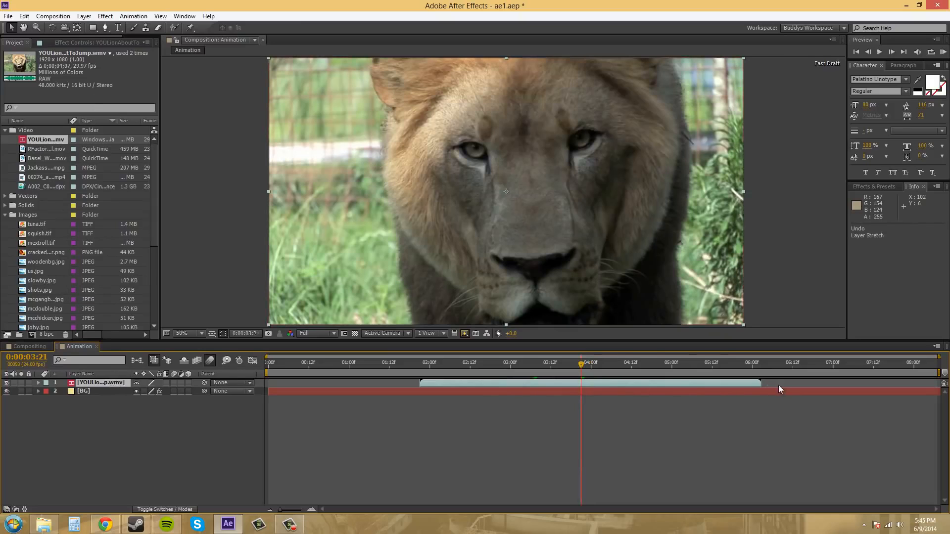
right_click(90, 385)
mouse_move(126, 76)
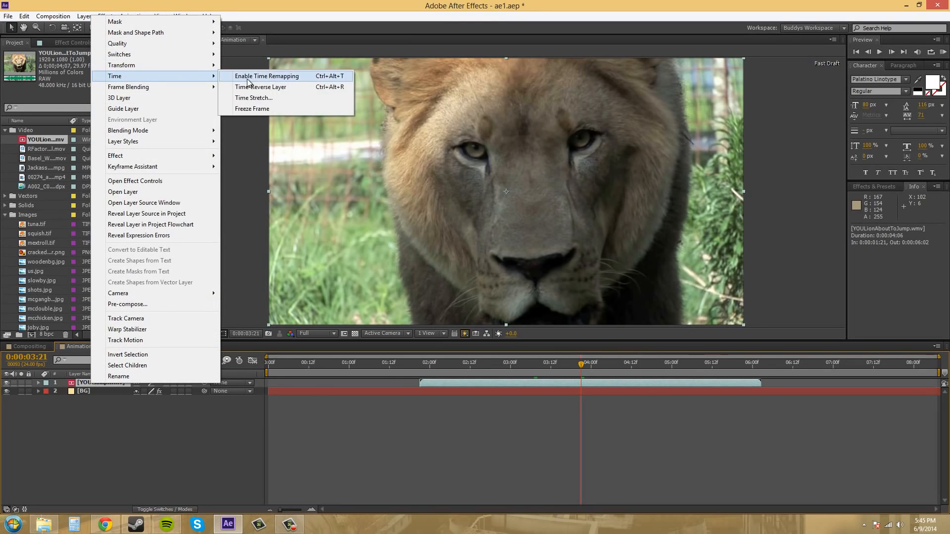
left_click(260, 99)
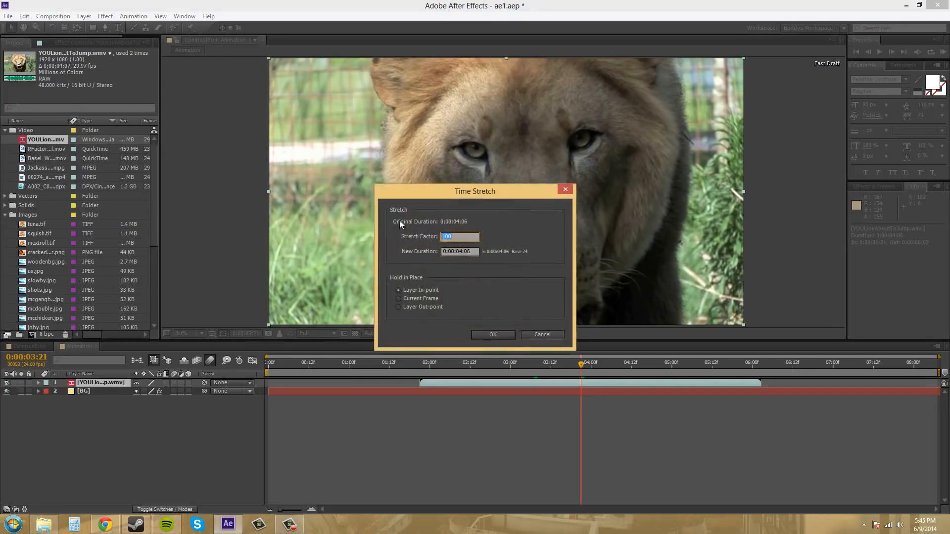
left_click(428, 299)
left_click(453, 236)
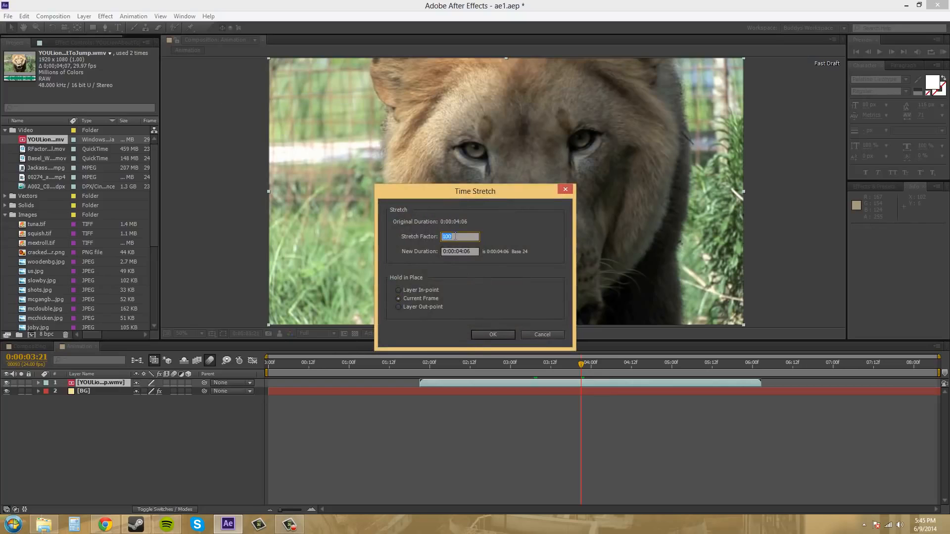
left_click(497, 334)
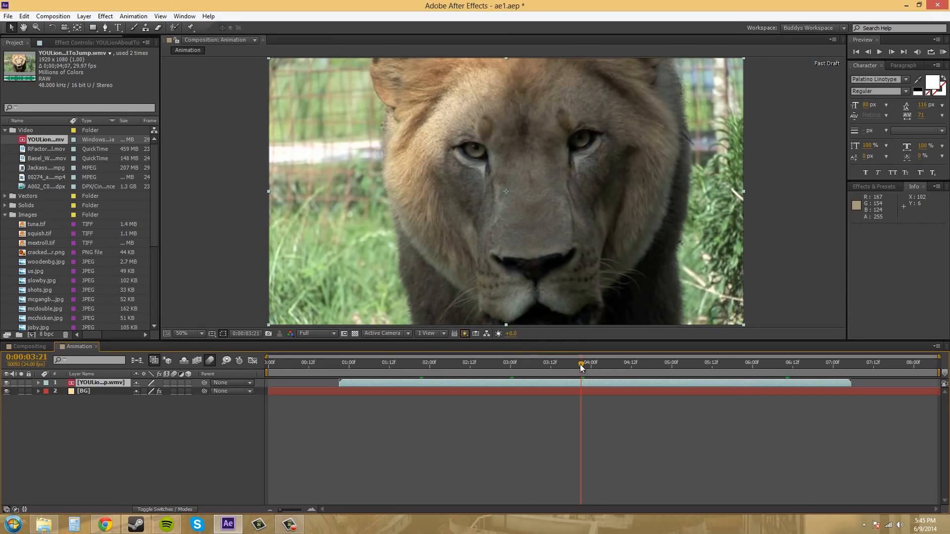
mouse_move(581, 365)
left_mouse_down()
mouse_move(389, 372)
mouse_move(655, 375)
mouse_move(581, 383)
left_mouse_up()
Try applying Freeze Frame to the lion layer at 0:00:03:21 and expand the layer's properties.
right_click(83, 384)
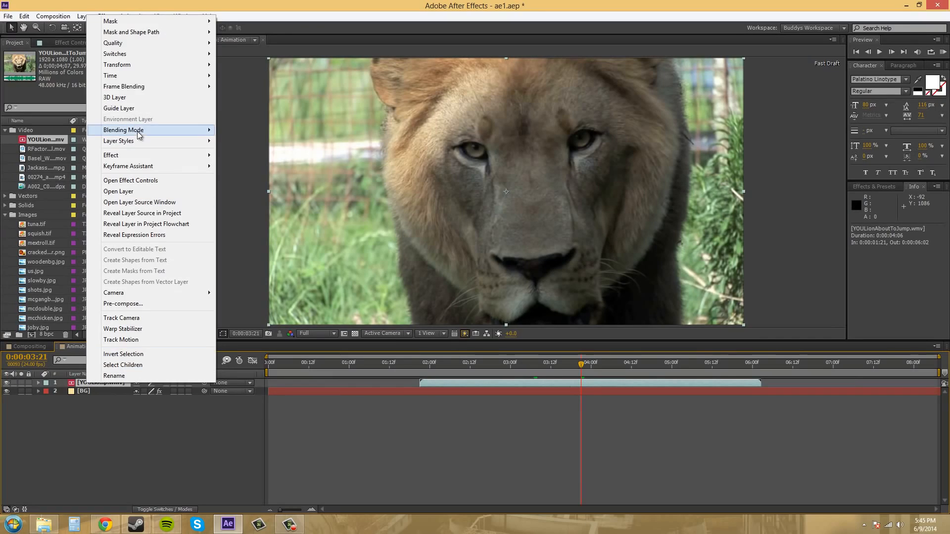
mouse_move(128, 76)
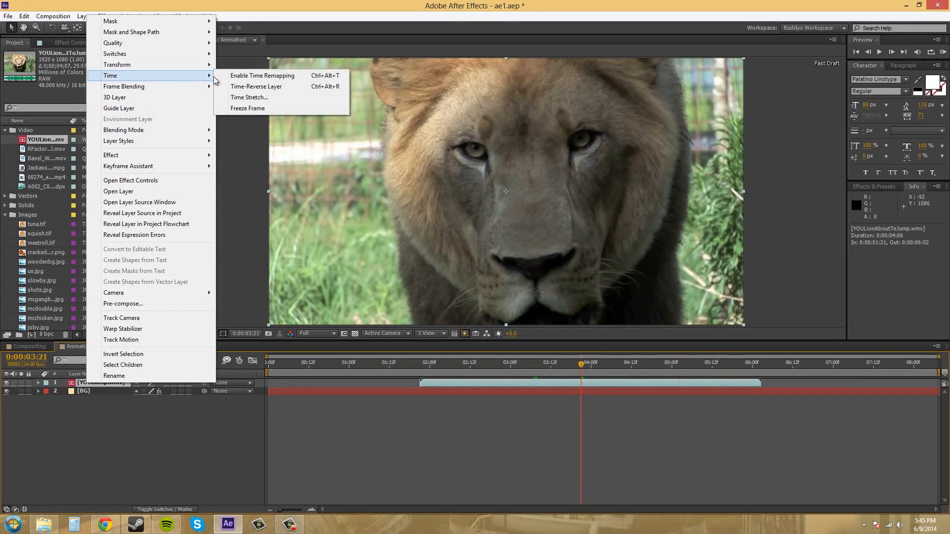
left_click(258, 109)
left_click(38, 382)
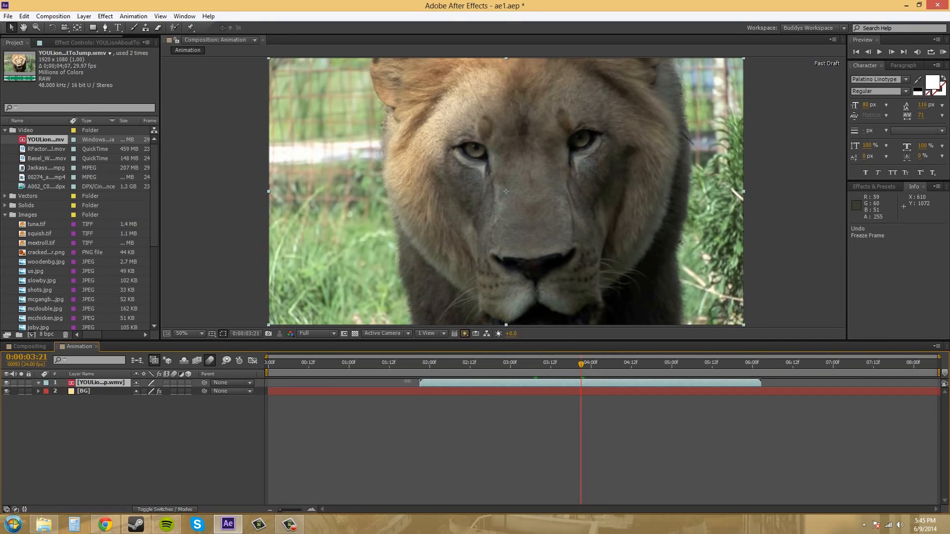
Time-stretch the lion layer to a 150% stretch factor, holding the Layer Out-point in place.
right_click(113, 381)
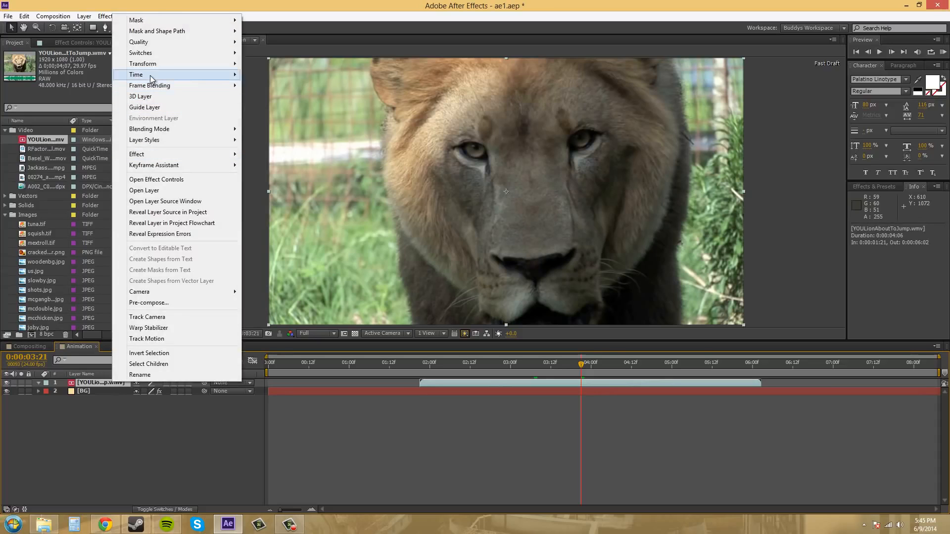
mouse_move(175, 77)
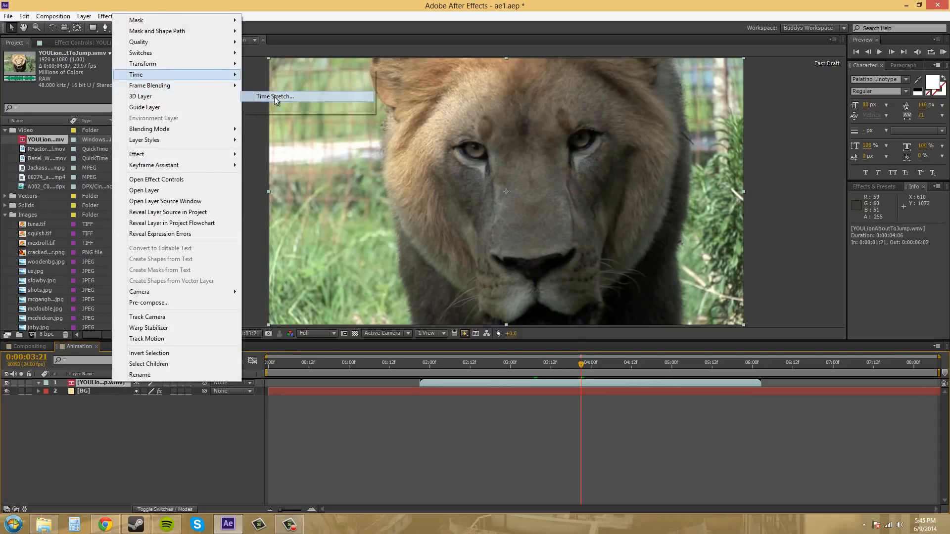
left_click(274, 96)
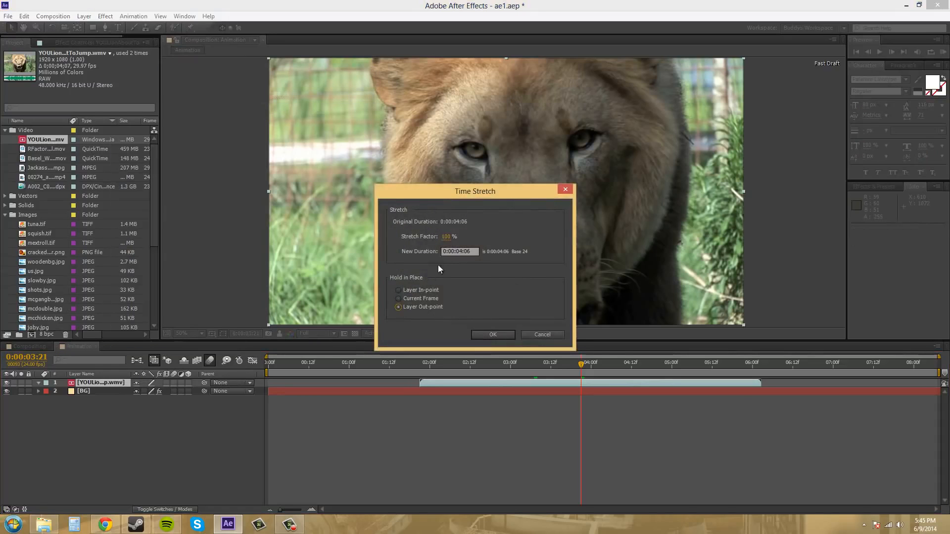
left_click(446, 237)
type("150")
left_click(491, 335)
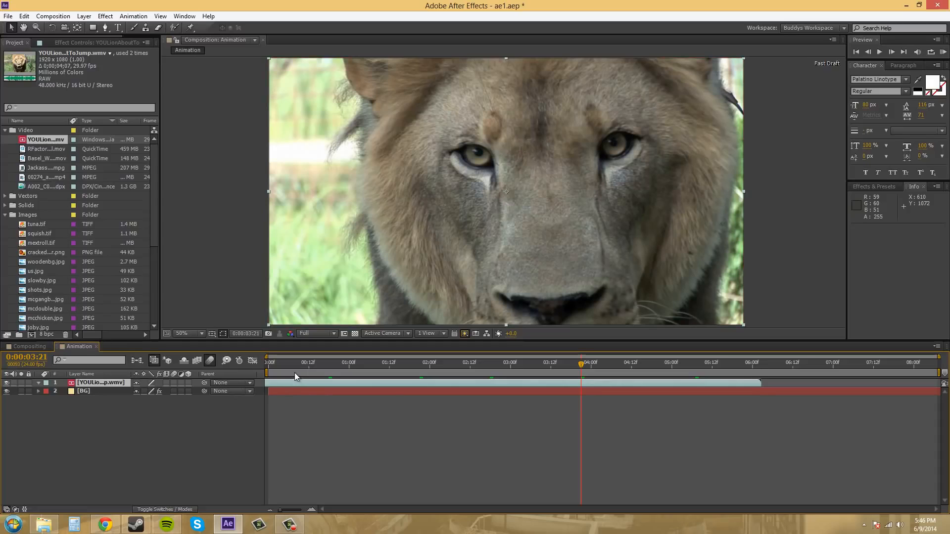
Undo the lion layer's last time stretch and move the current time to 0:00:01:08.
key("ctrl+z")
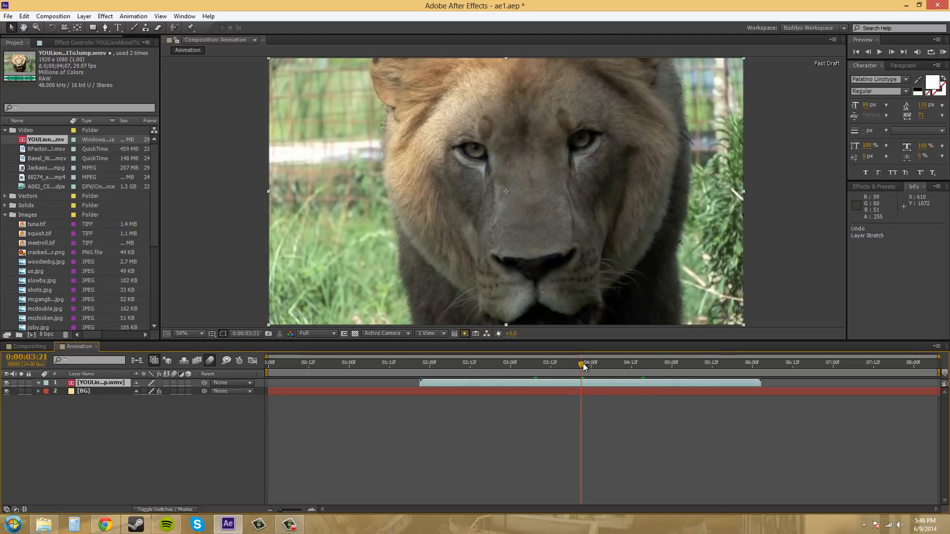
left_click_drag(582, 363, 490, 373)
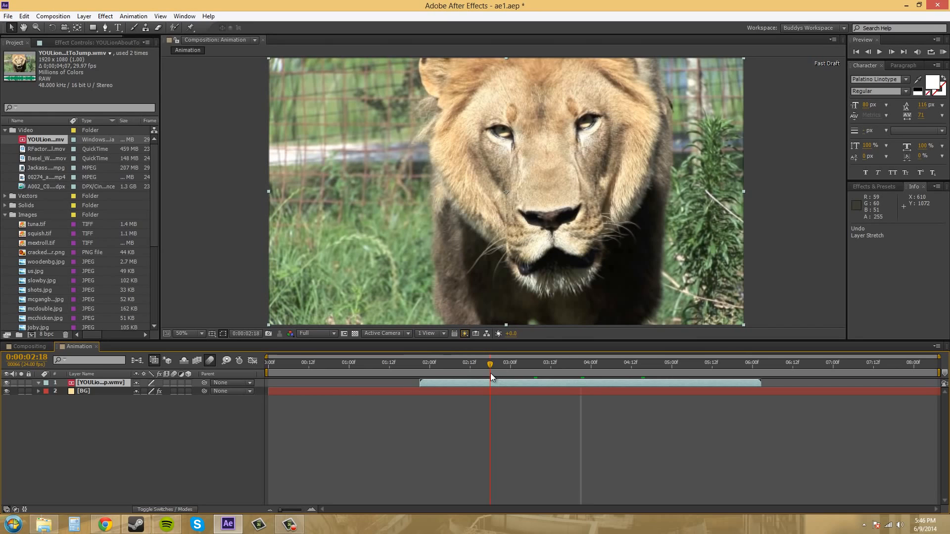
key("Page_Up")
left_click(376, 384)
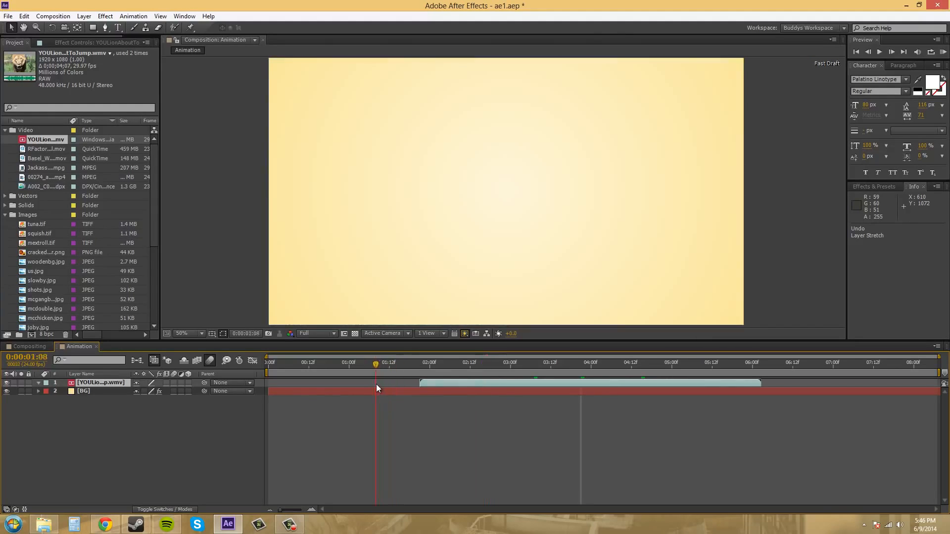
Try stretching the lion layer's in-point to the current time at 0:00:00:22.
key("Page_Up")
key("Page_Up")
key("Page_Up")
key("Page_Up")
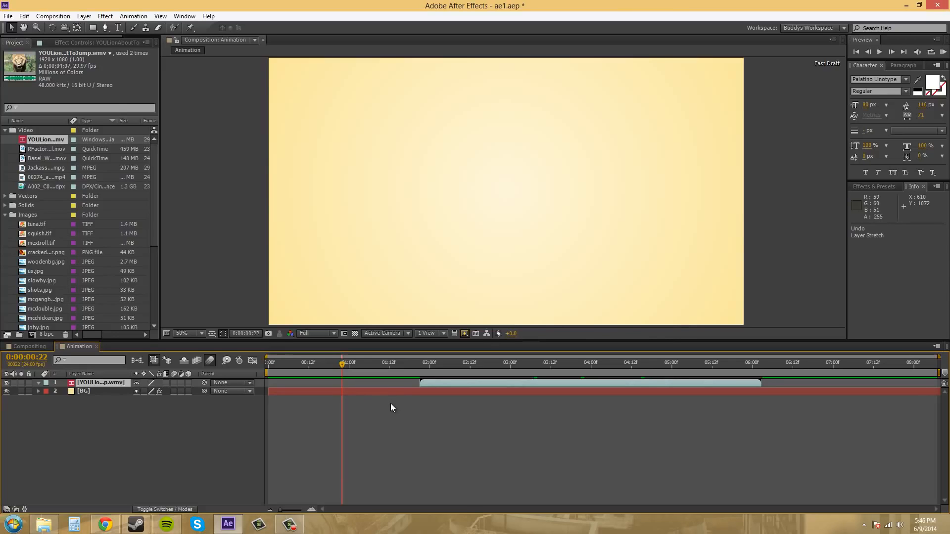
key("alt+bracketleft")
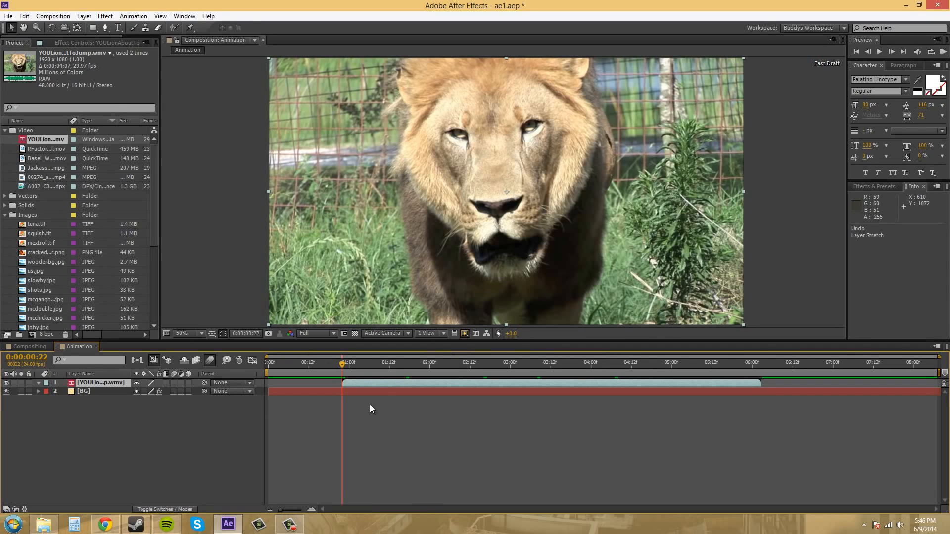
key("ctrl+z")
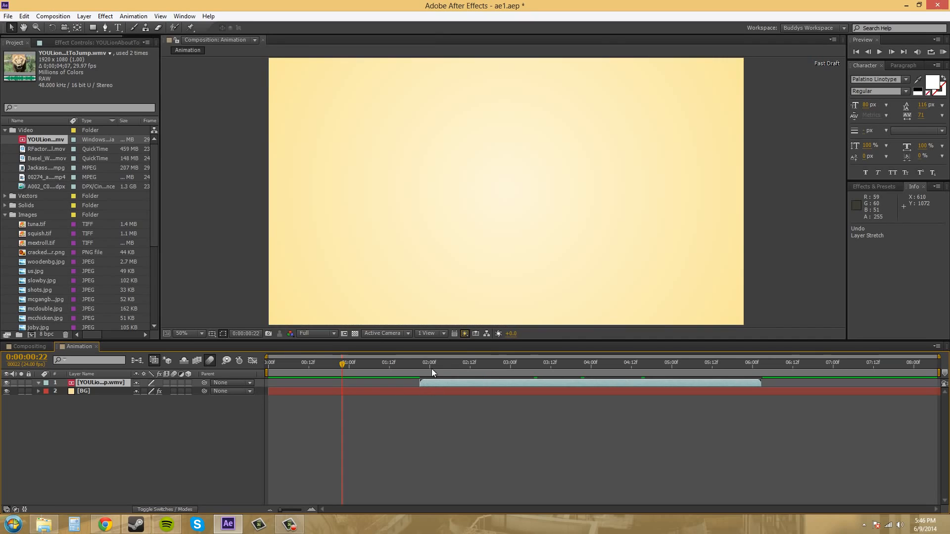
Try compressing the lion layer by stretching its in-point to 0:00:02:12.
left_click(459, 363)
left_click_drag(459, 363, 470, 366)
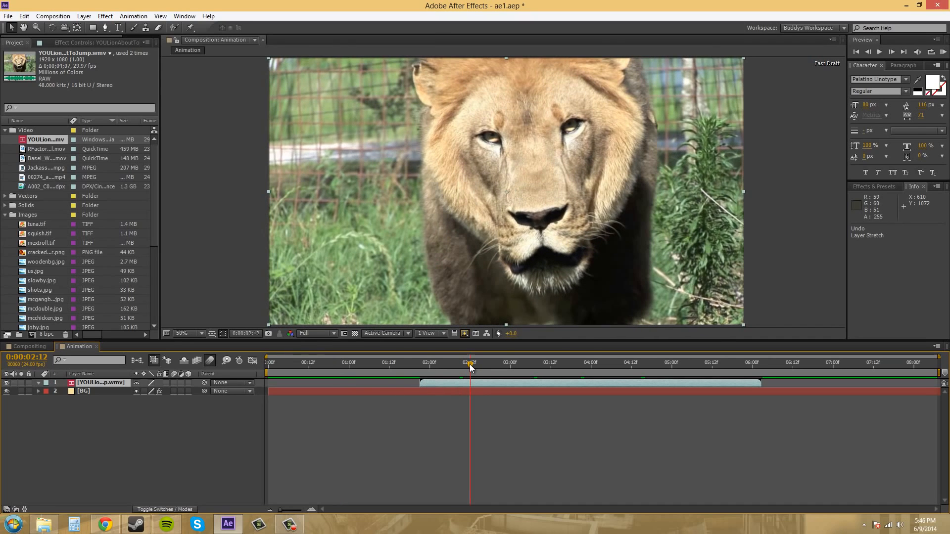
key("ctrl+shift+comma")
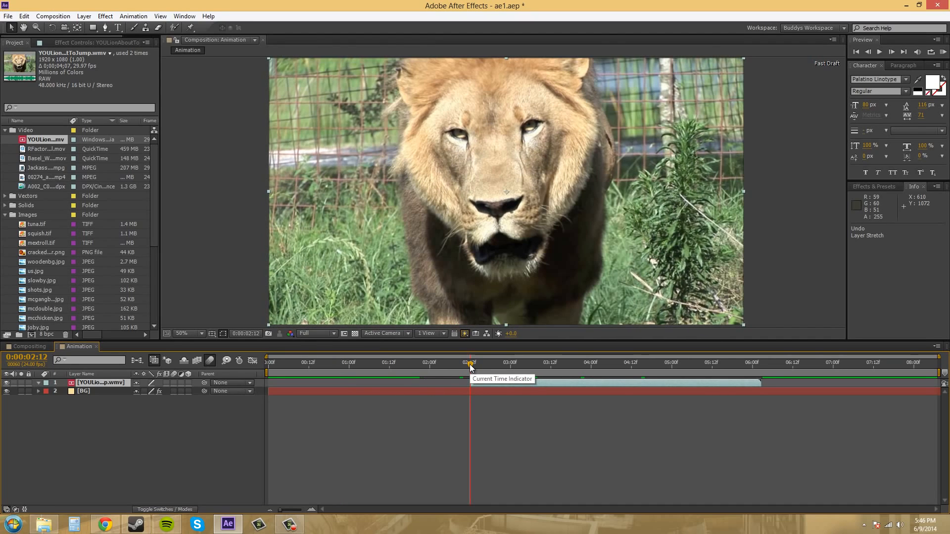
key("ctrl+z")
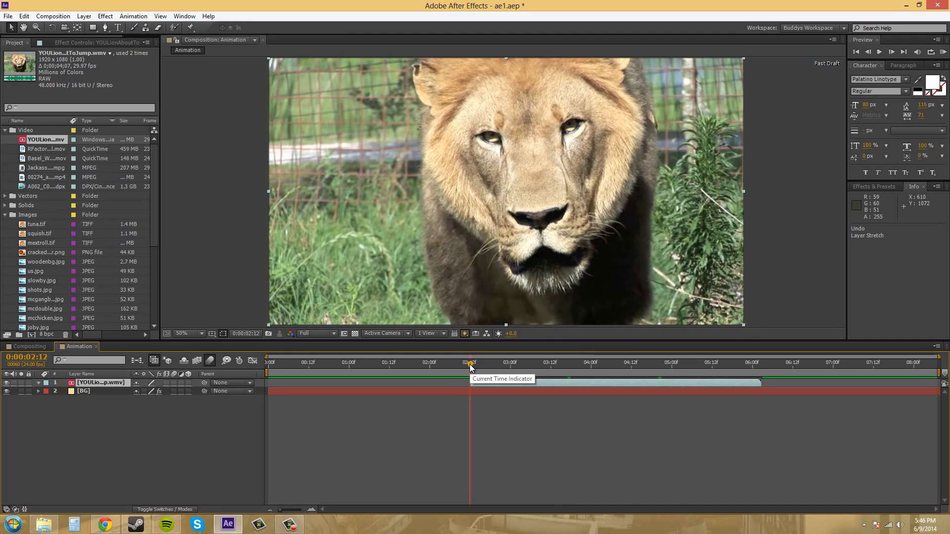
Try speeding up the lion layer by stretching its out-point to 0:00:05:00.
left_click(686, 370)
left_click_drag(684, 363, 672, 363)
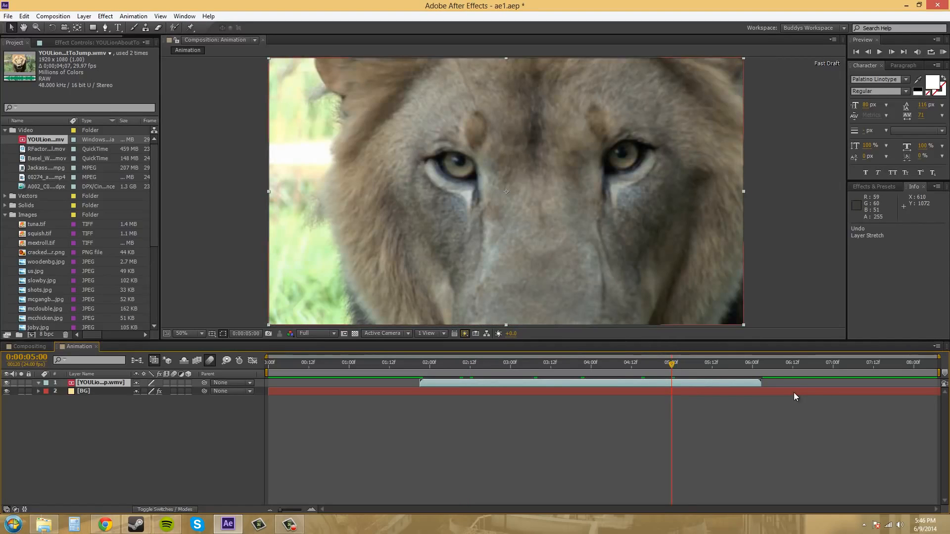
key("ctrl+alt+comma")
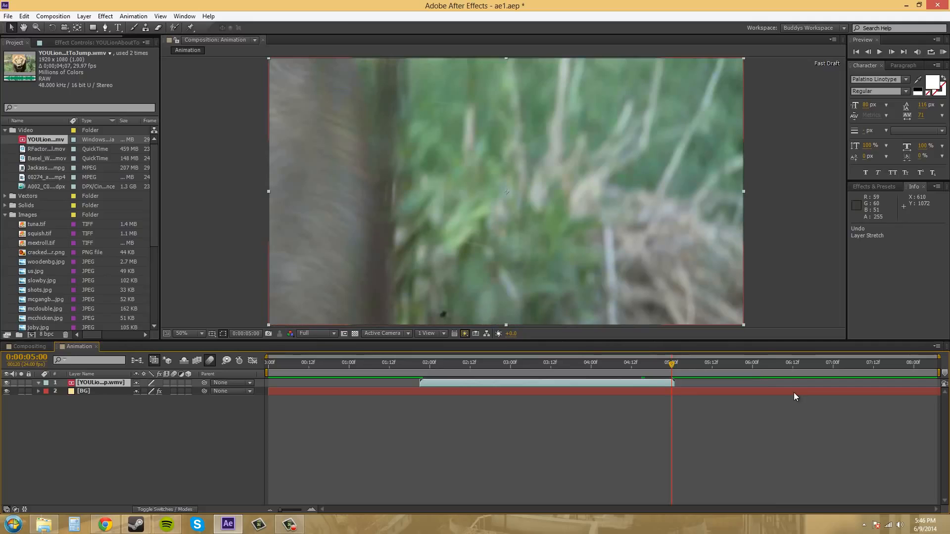
key("ctrl+z")
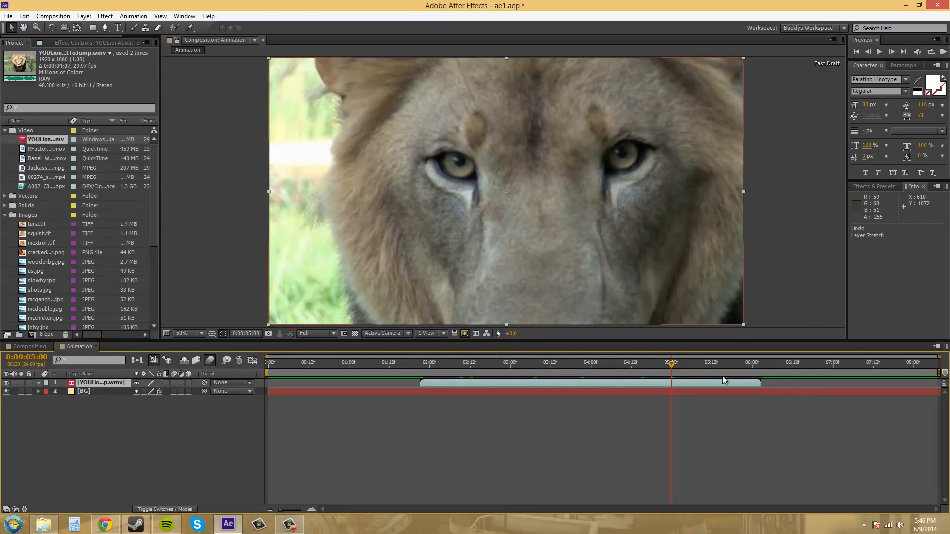
Try slowing down the lion layer by stretching its out-point to 0:00:07:02.
left_click(841, 367)
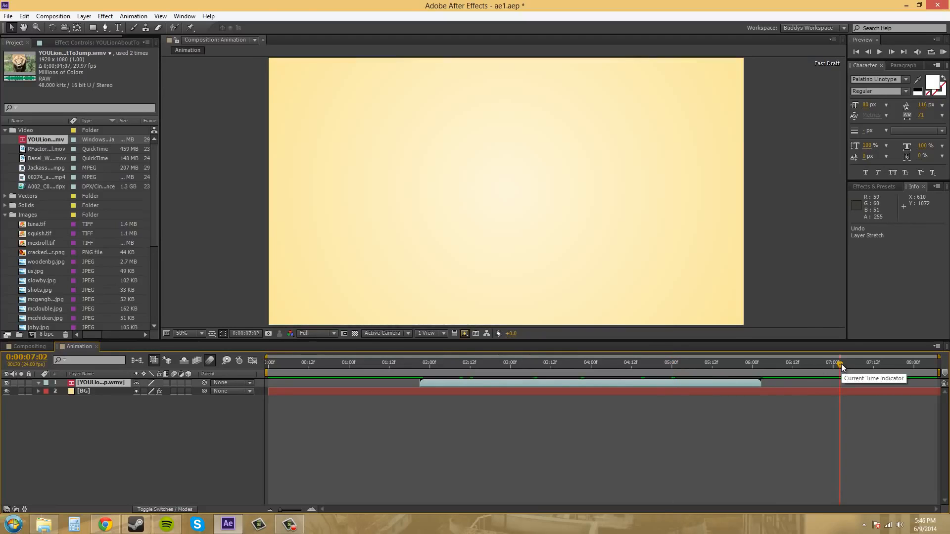
key("ctrl+alt+comma")
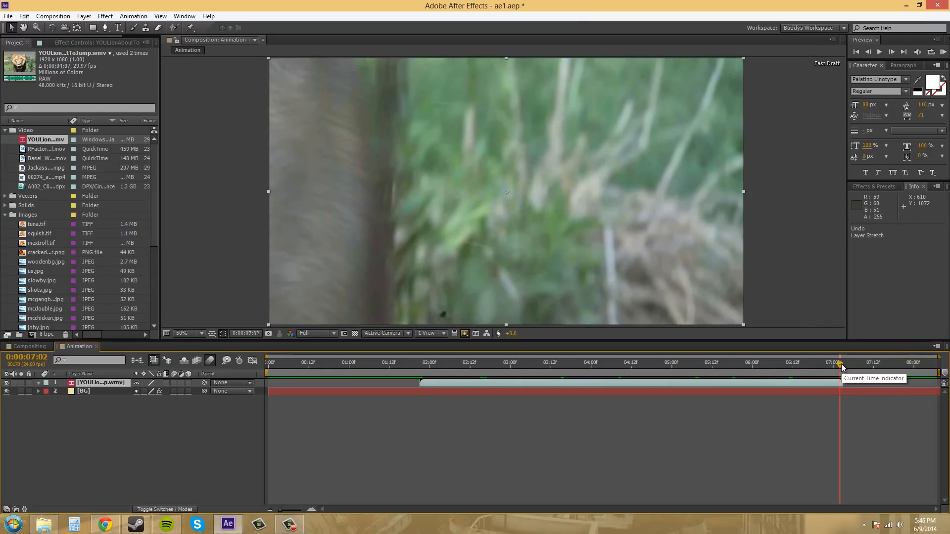
key("ctrl+z")
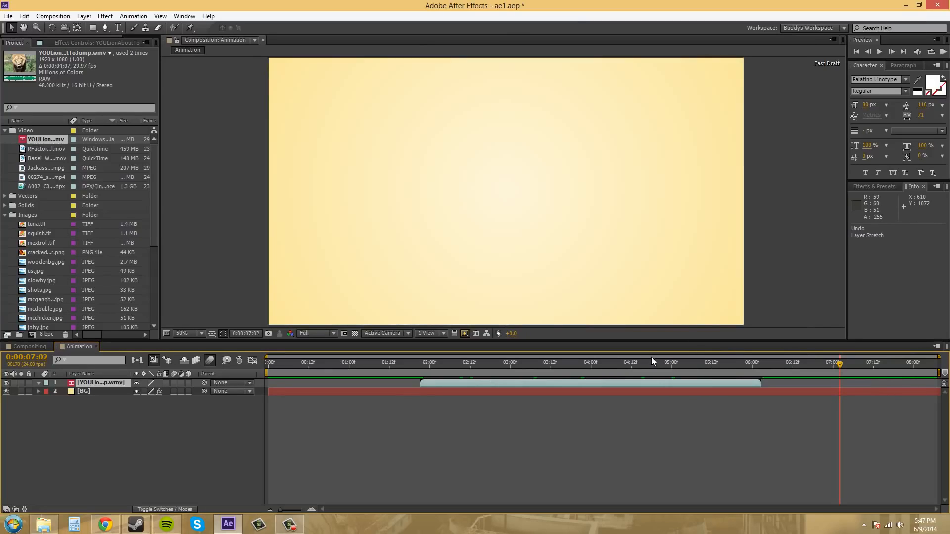
Move the current time to 0:00:03:18 and show the Stretch column in the timeline.
left_click_drag(625, 363, 571, 369)
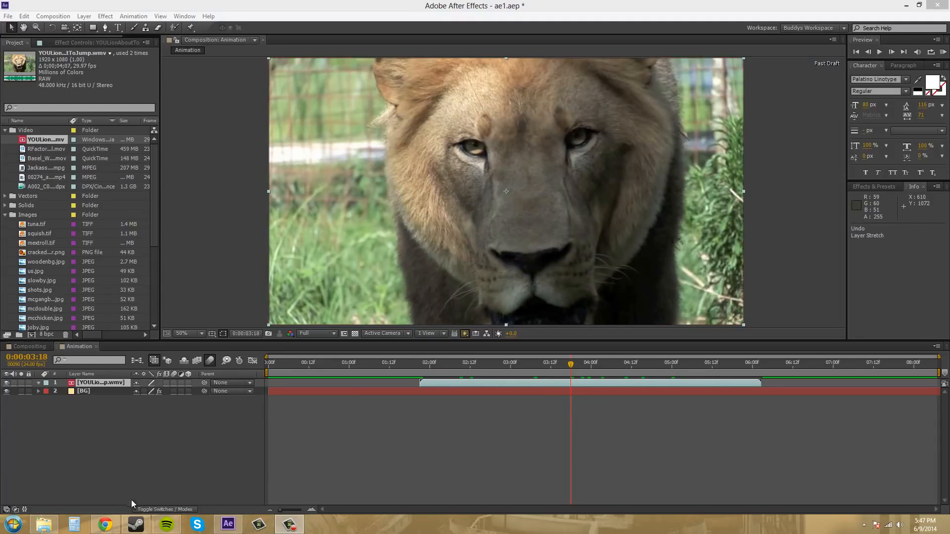
right_click(239, 374)
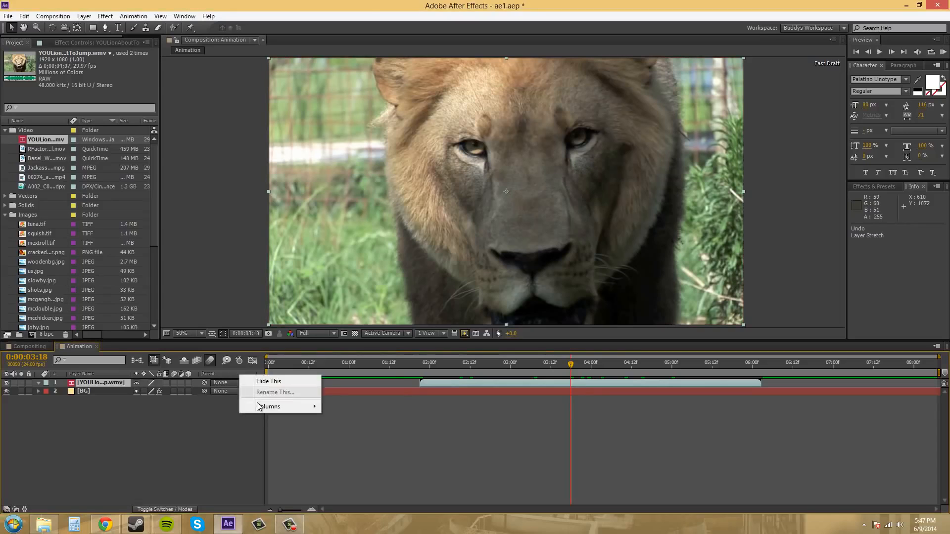
mouse_move(258, 406)
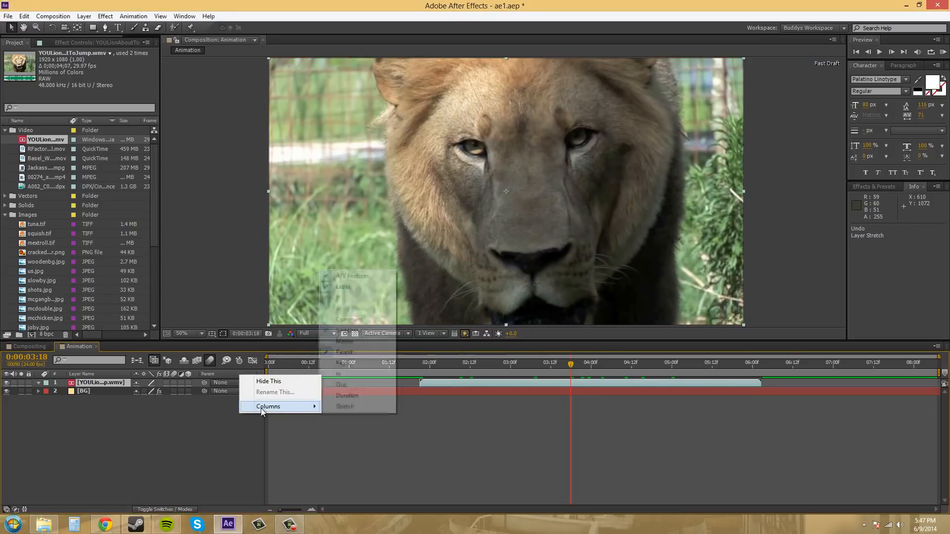
left_click(350, 406)
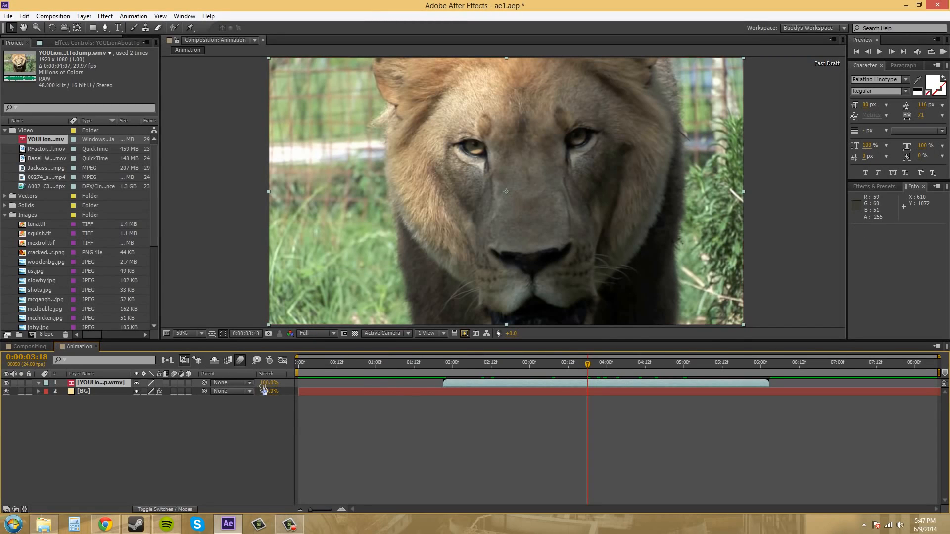
Try setting the lion layer's stretch to 129% in the timeline and view its Time Stretch settings.
left_click_drag(264, 384, 284, 386)
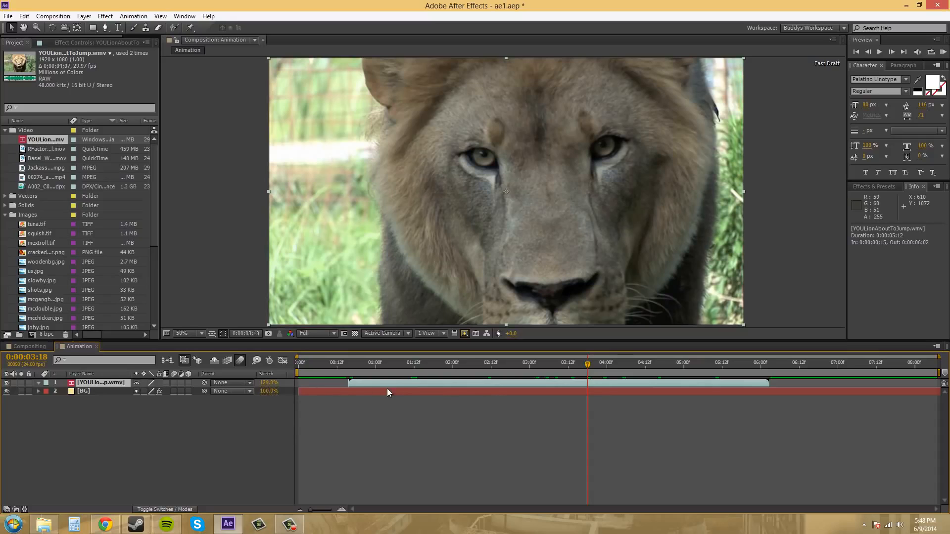
left_click(269, 383)
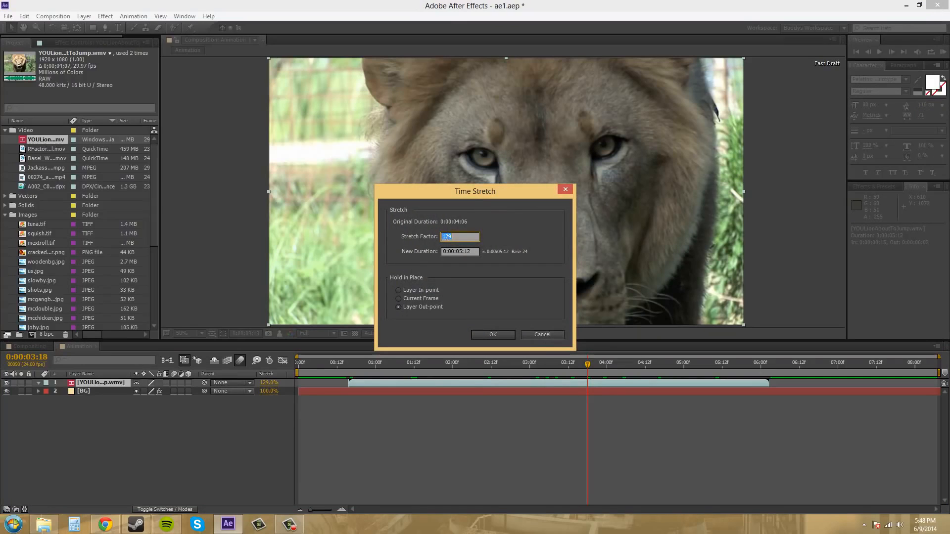
left_click(542, 334)
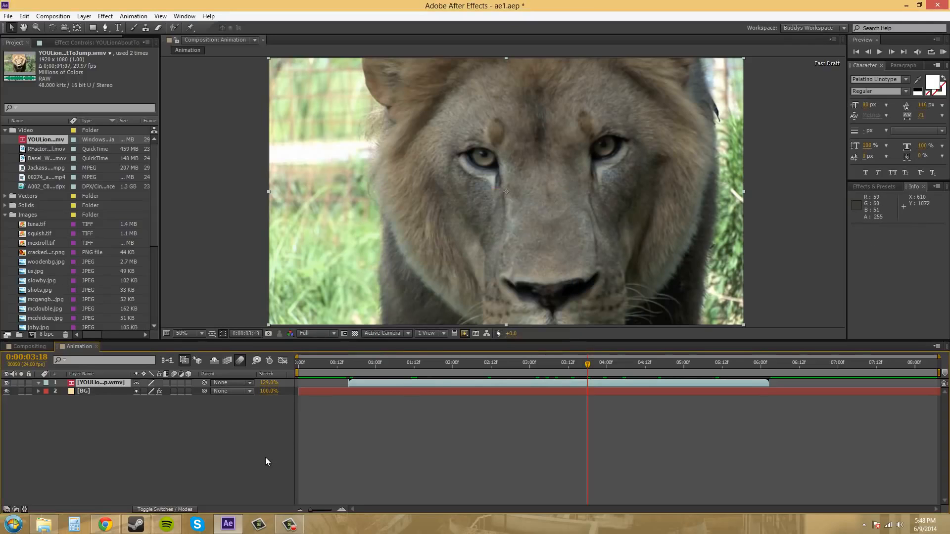
key("ctrl+z")
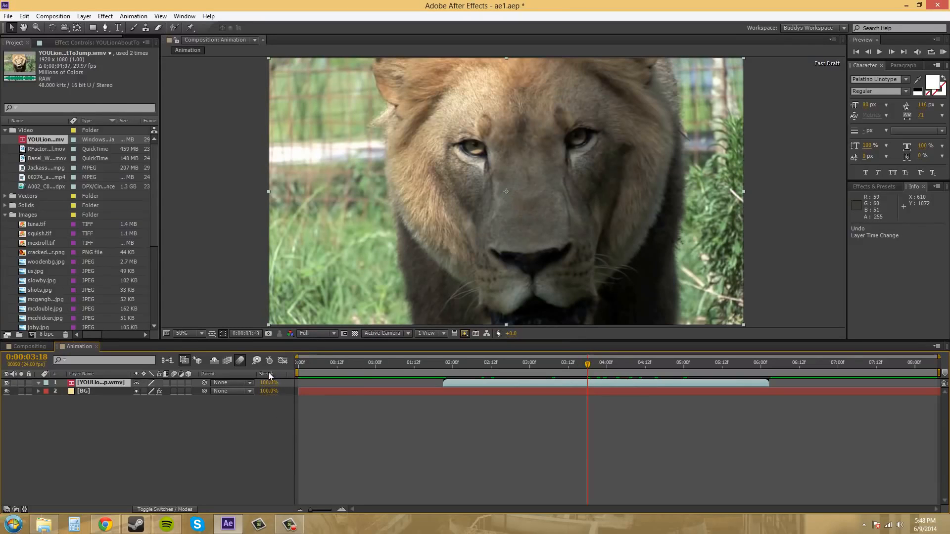
Hide the Stretch column from the timeline.
right_click(269, 376)
mouse_move(297, 403)
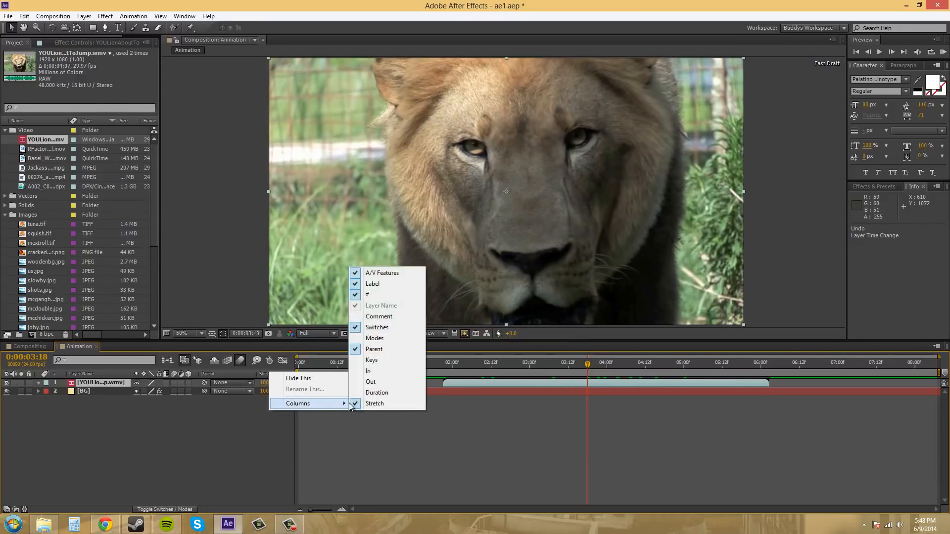
left_click(384, 405)
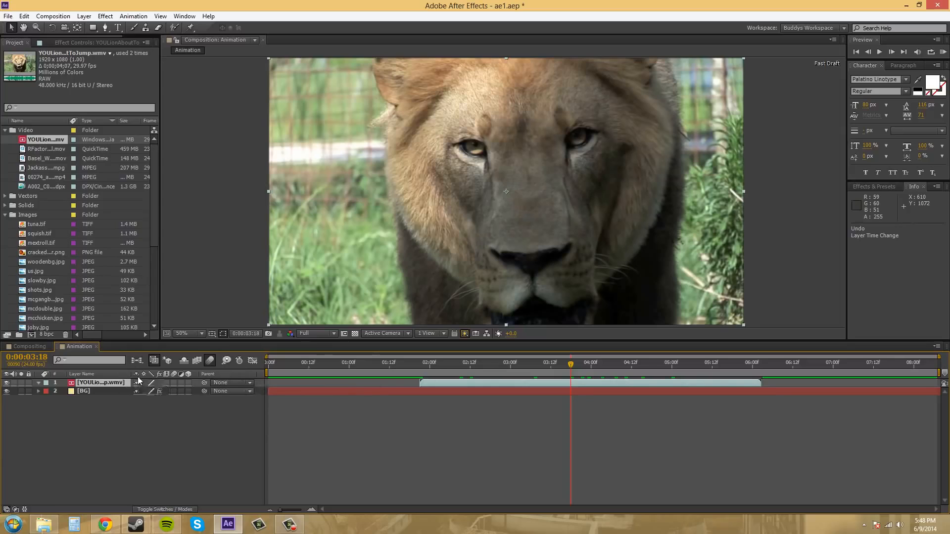
Show the Duration column in the timeline and try changing the lion layer's duration there.
right_click(244, 375)
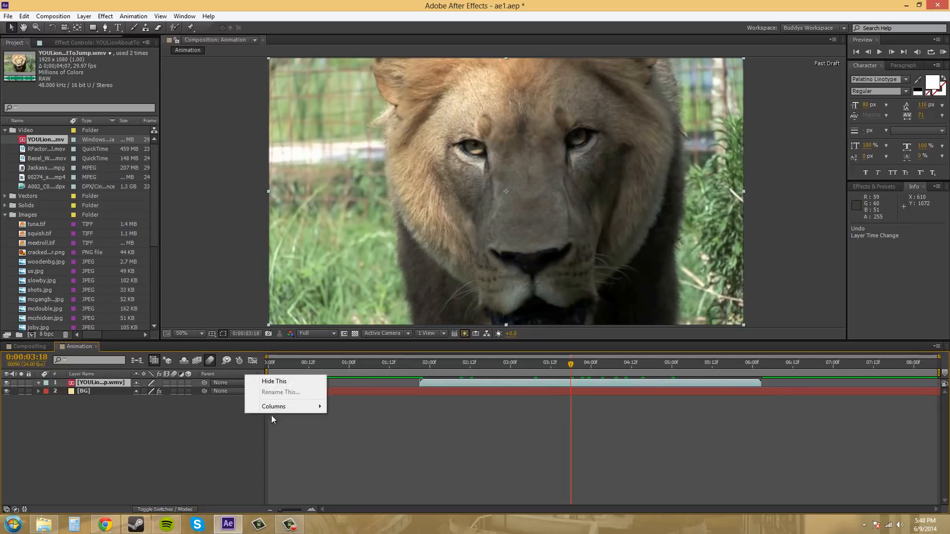
mouse_move(277, 406)
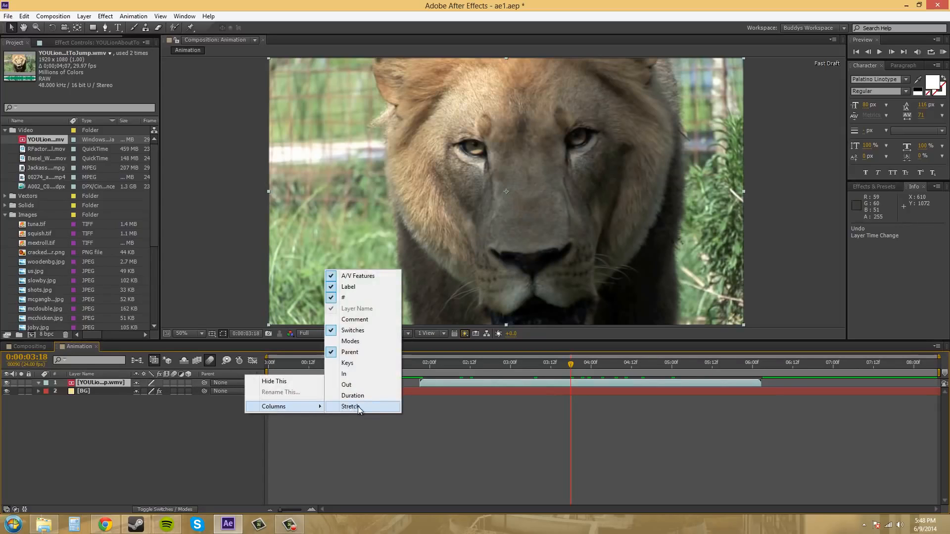
left_click(360, 396)
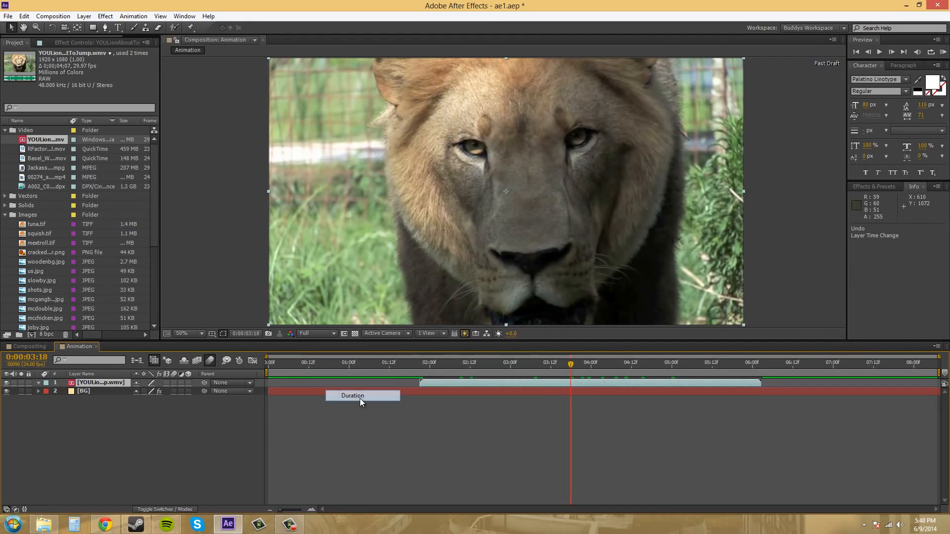
left_click_drag(284, 385, 295, 384)
key("ctrl+z")
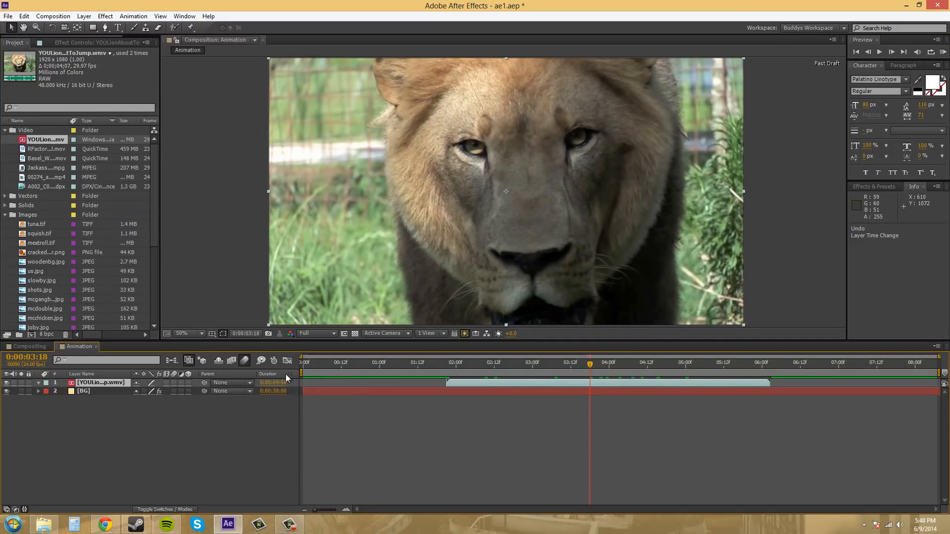
Hide the Duration column from the timeline.
right_click(272, 373)
mouse_move(296, 406)
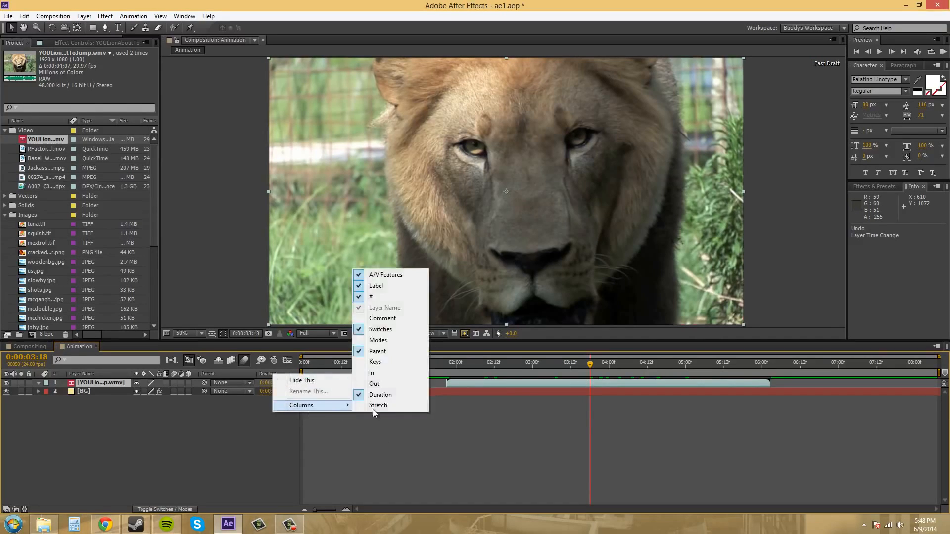
left_click(394, 396)
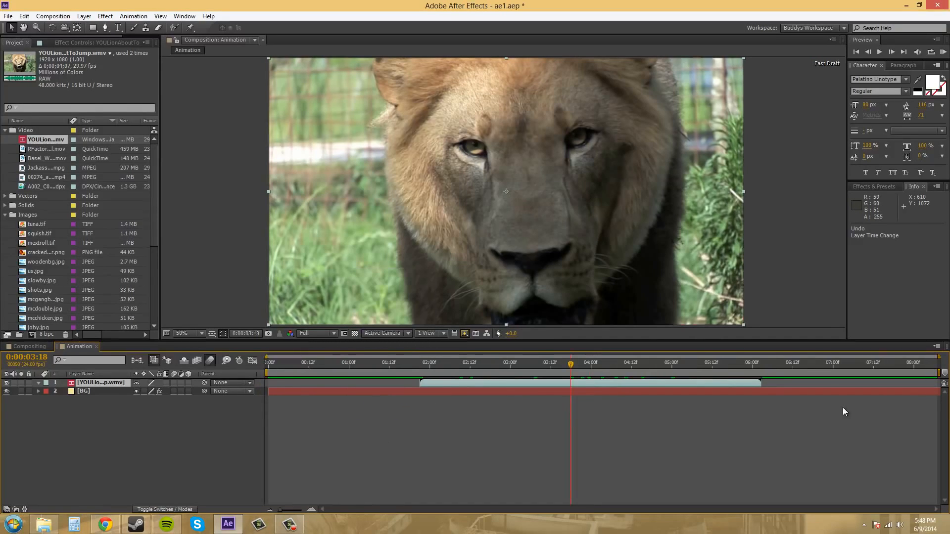